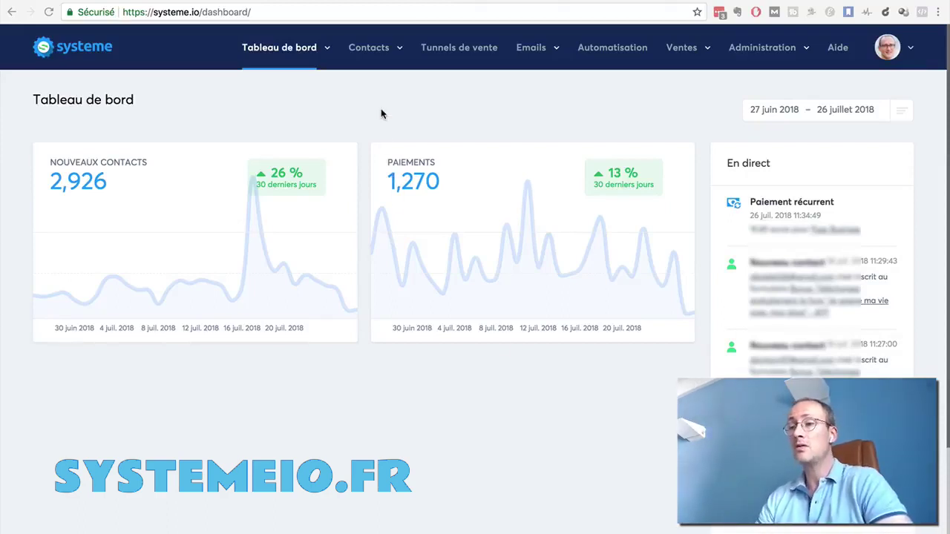
# Create a new sales funnel named "Page de capture" with the "Construisez votre audience" type
pyautogui.click(458, 52)
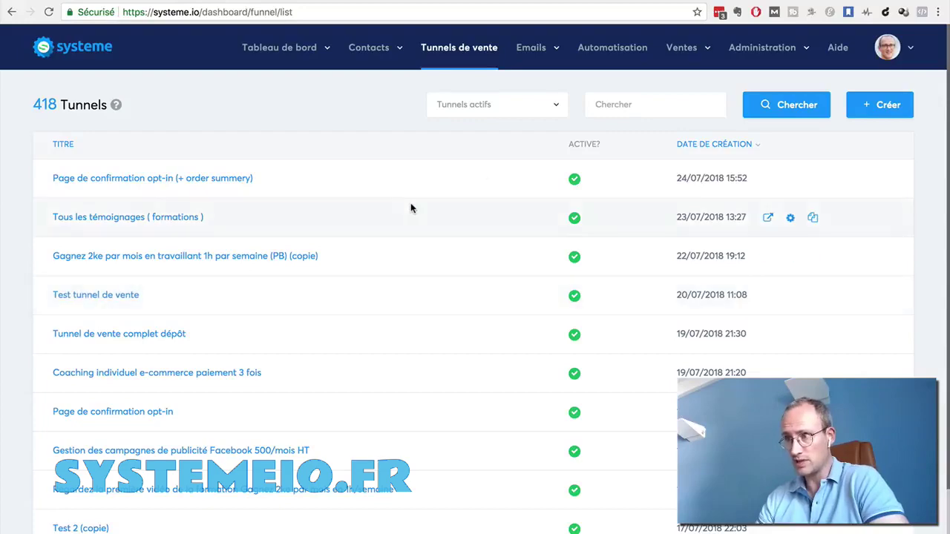
pyautogui.click(904, 105)
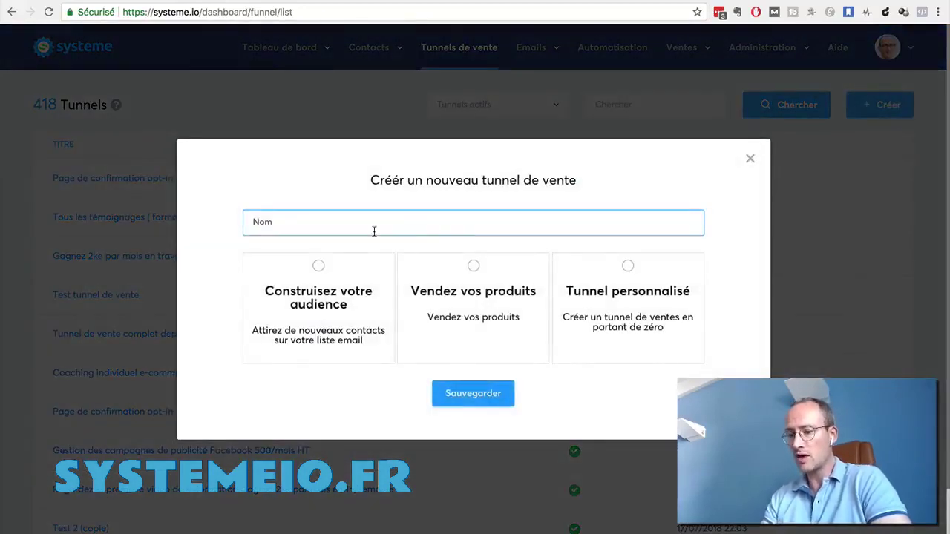
pyautogui.write('Page de capture')
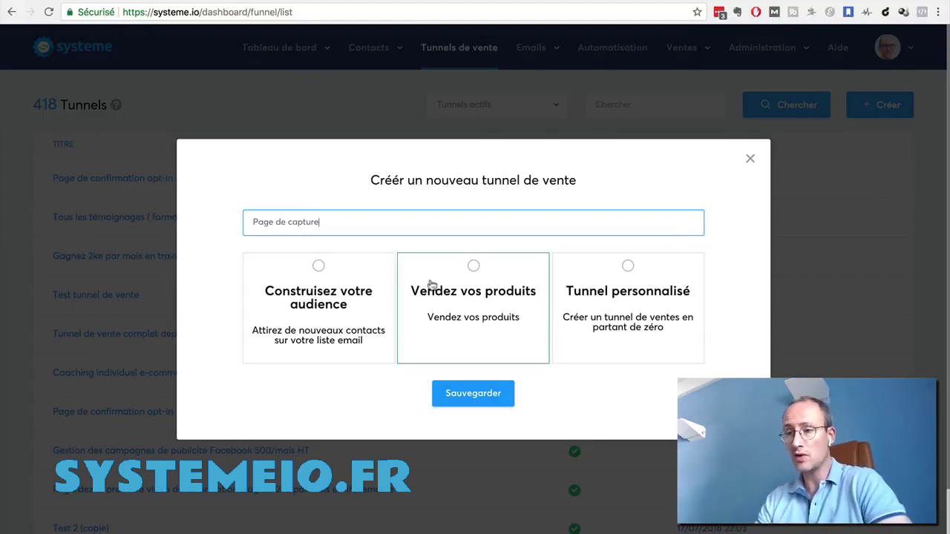
pyautogui.click(318, 265)
pyautogui.click(462, 395)
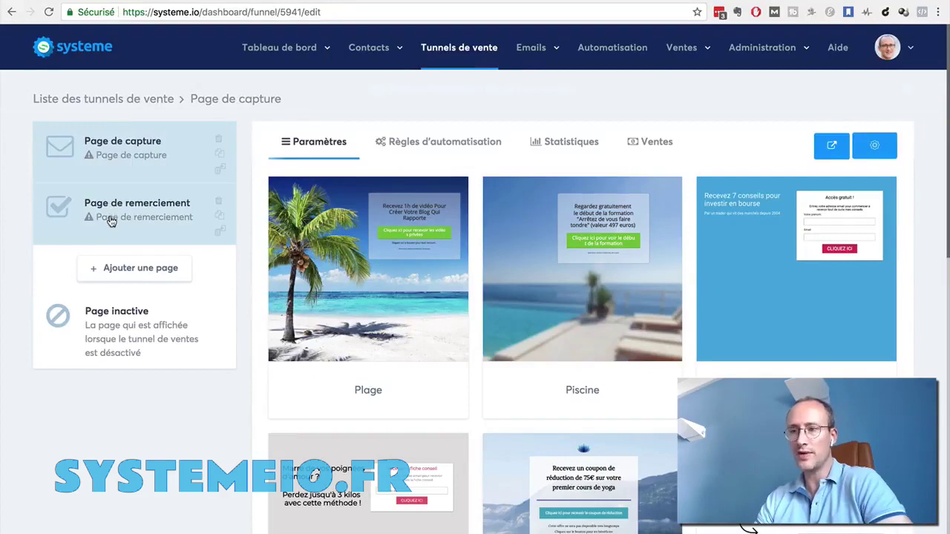
# Browse the capture page templates and select the dark systeme.io affiliate programme template with the red button
pyautogui.scroll(-4, 923, 267)
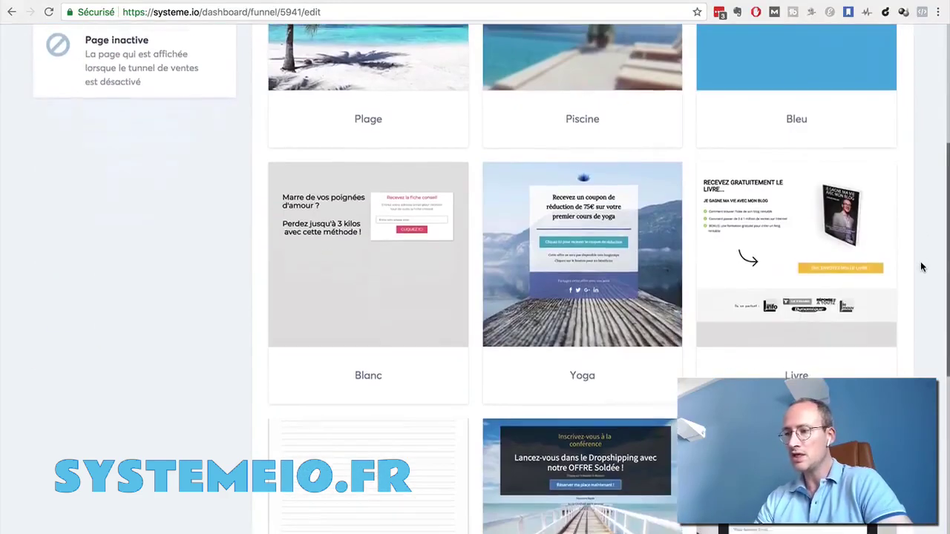
pyautogui.scroll(-3, 922, 268)
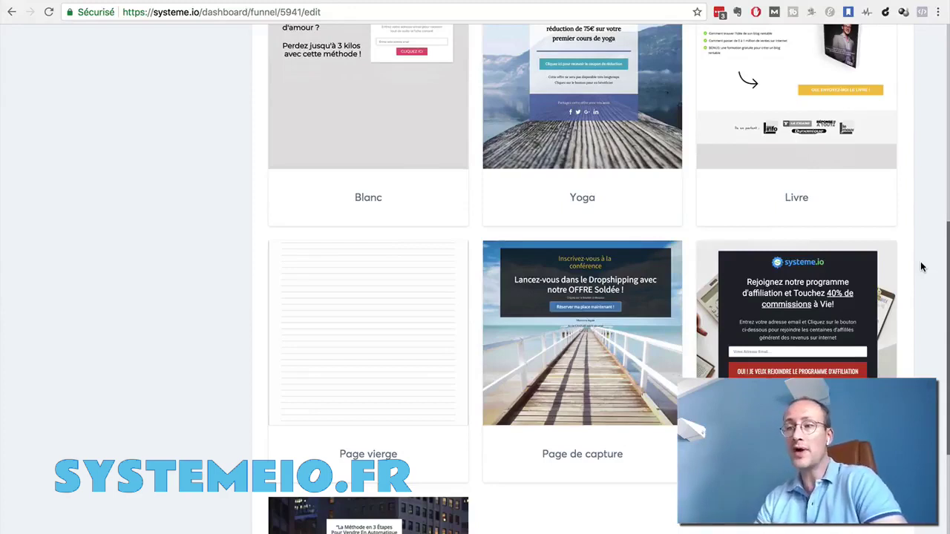
pyautogui.scroll(-3, 921, 267)
pyautogui.scroll(1, 921, 268)
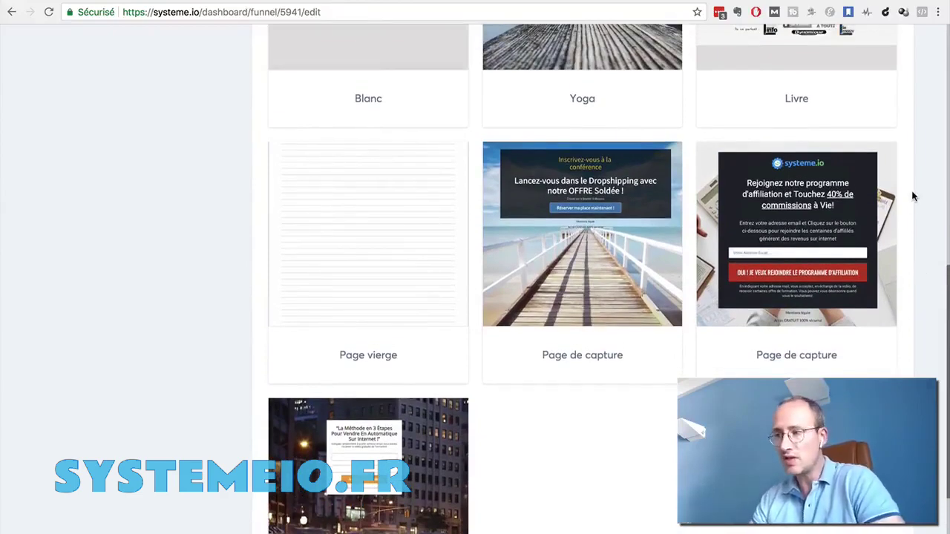
pyautogui.scroll(4, 913, 197)
pyautogui.scroll(3, 913, 197)
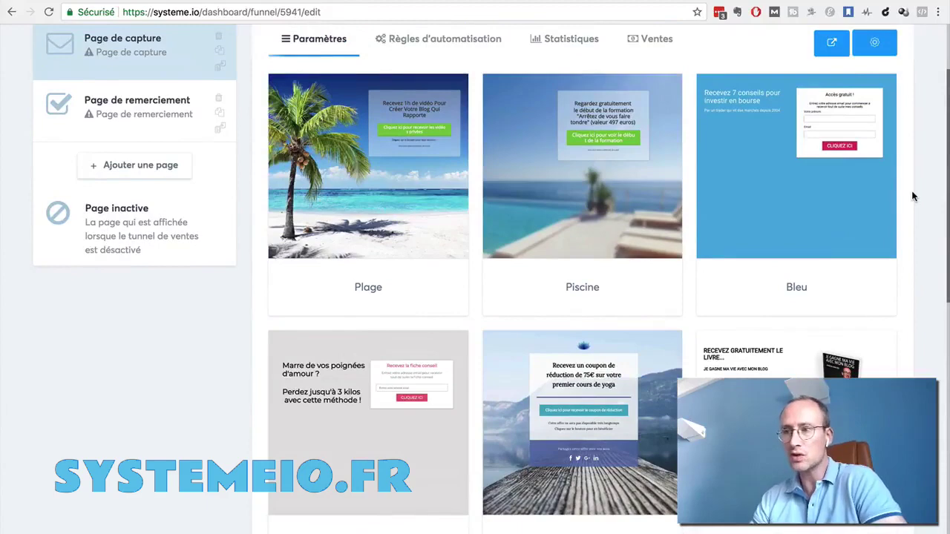
pyautogui.scroll(-2, 913, 197)
pyautogui.scroll(-3, 913, 197)
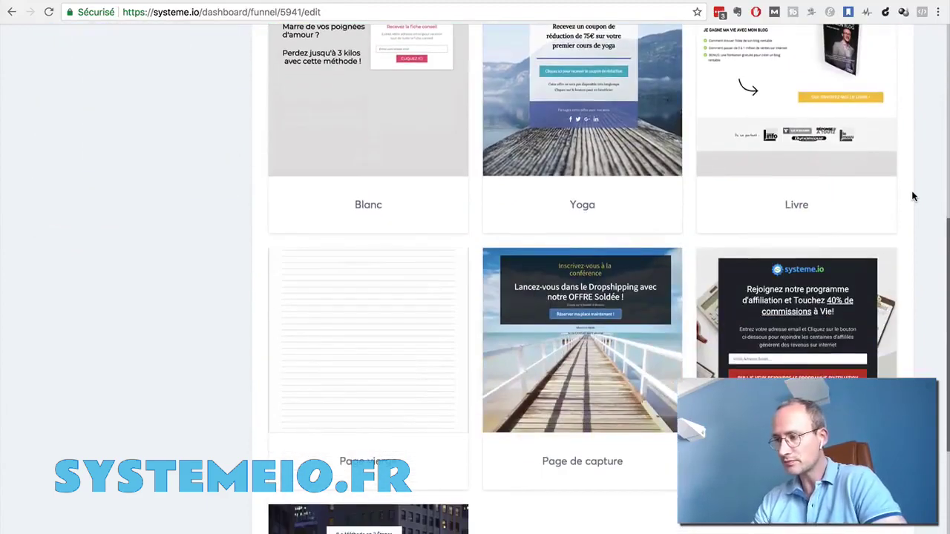
pyautogui.moveTo(787, 351)
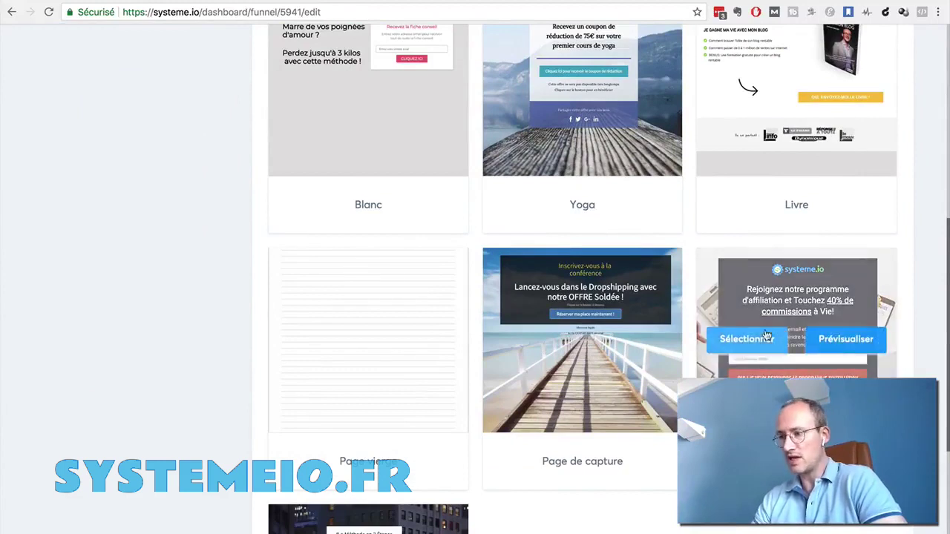
pyautogui.click(739, 340)
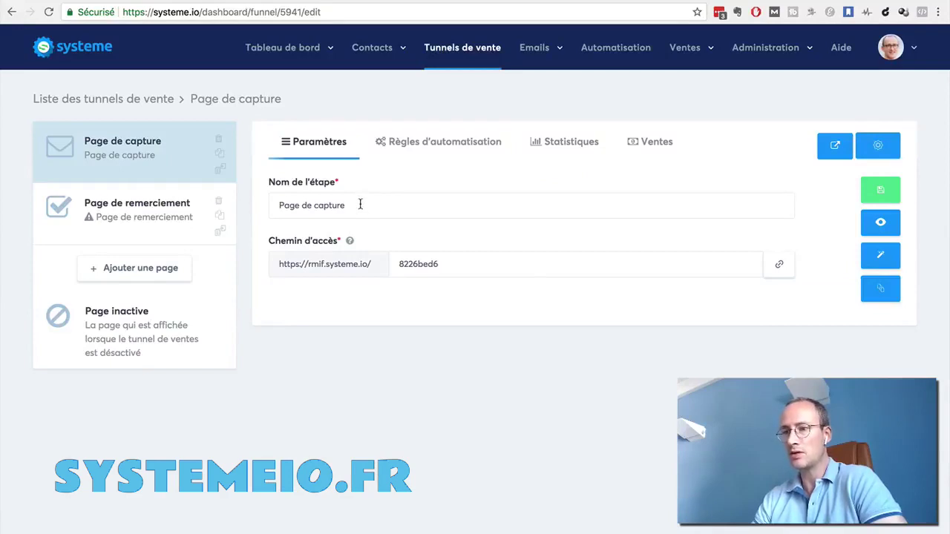
# Try to rename the capture page step as "Guide gratuit" and preview the page
pyautogui.click(360, 205)
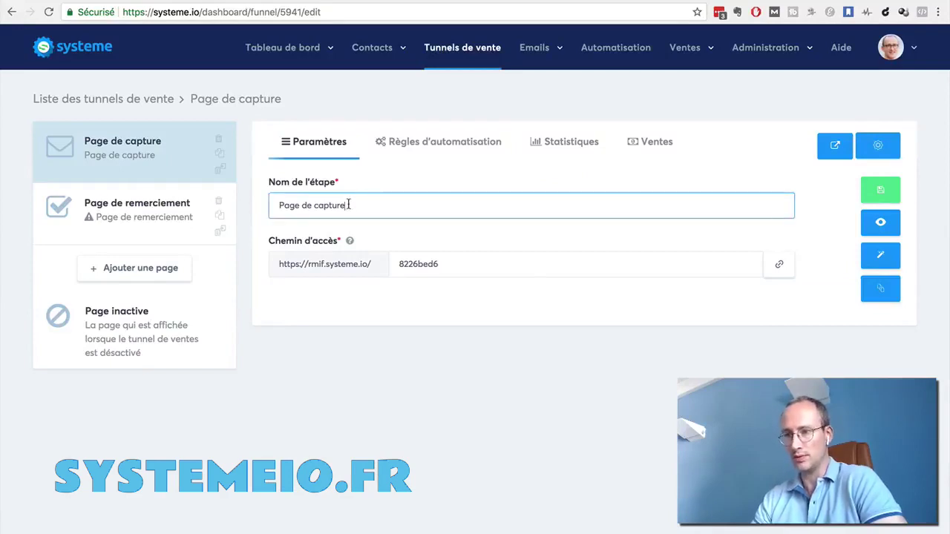
pyautogui.hotkey('ctrl', 'a')
pyautogui.write('Guide gratuit')
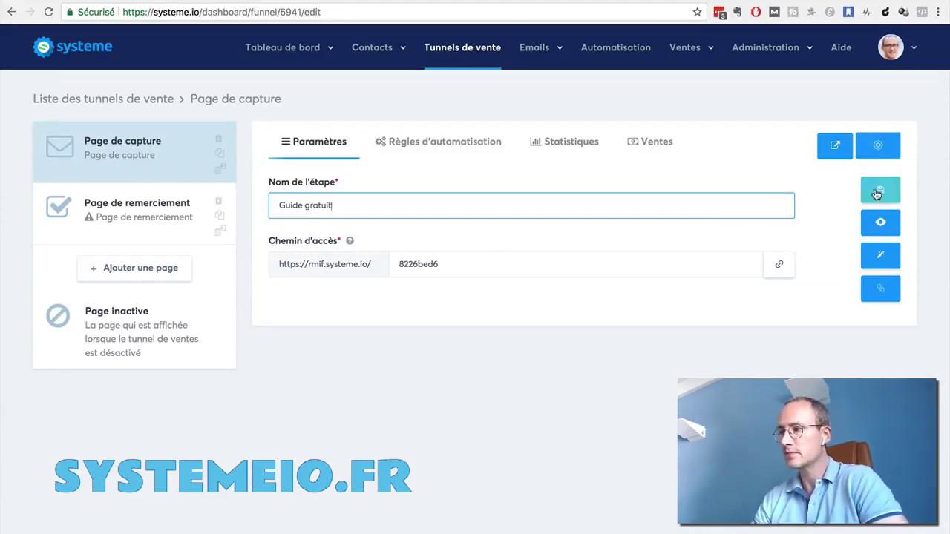
pyautogui.click(880, 222)
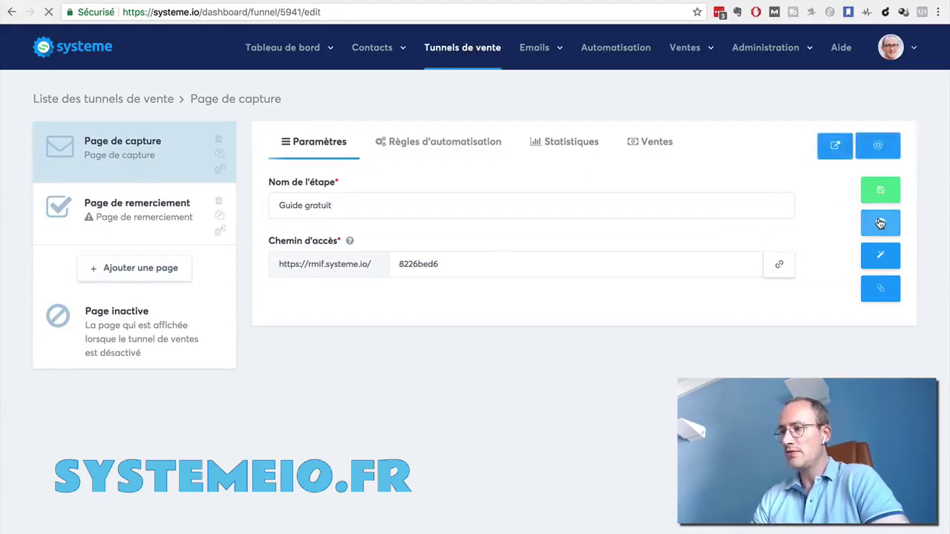
pyautogui.click(12, 12)
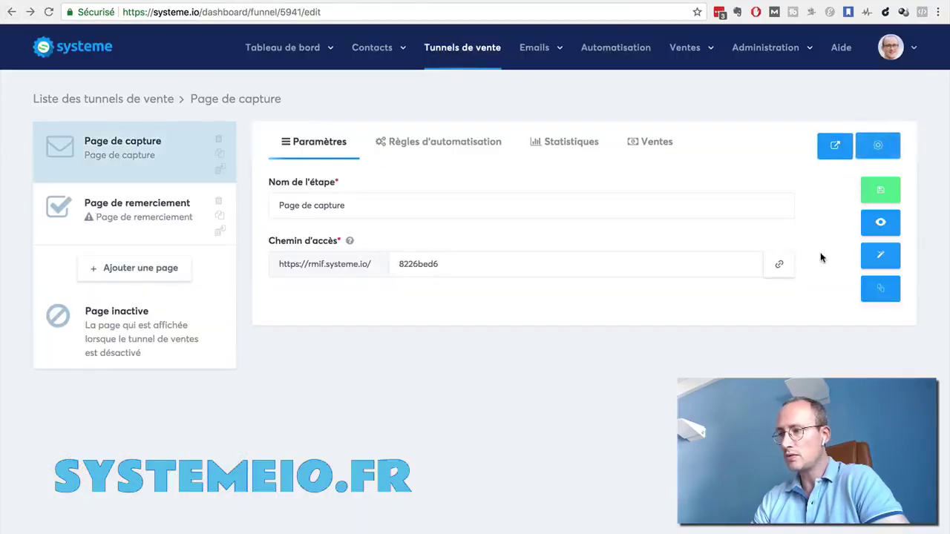
# Open the capture page in the page editor and look over its headline, background and email form
pyautogui.click(881, 254)
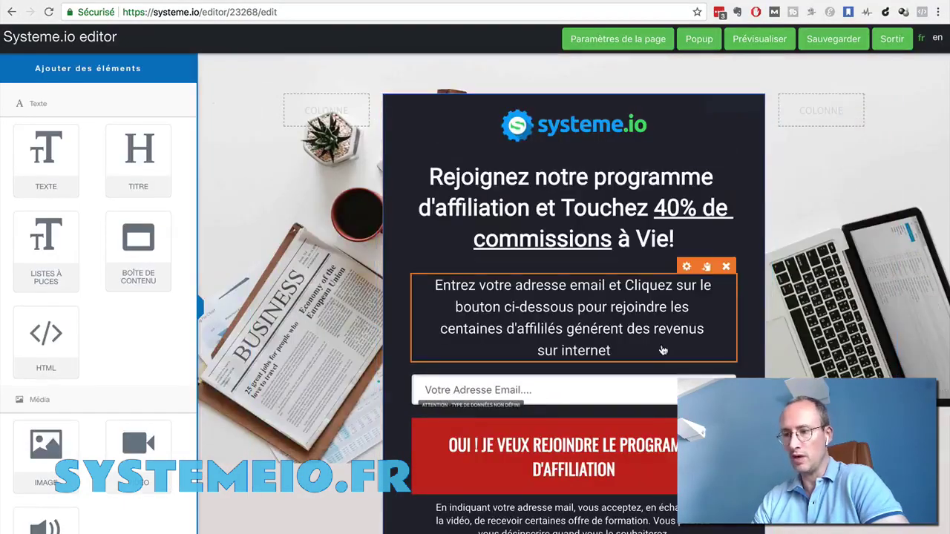
pyautogui.click(615, 236)
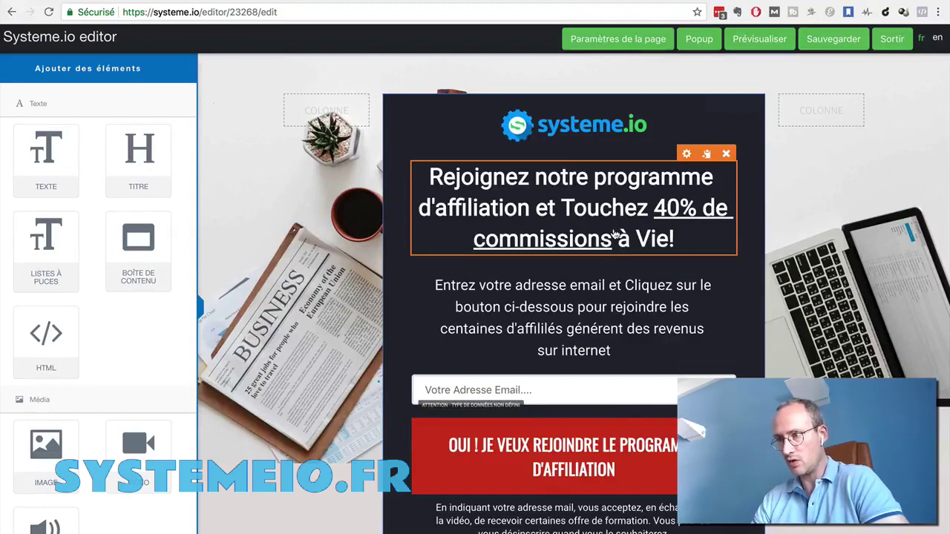
pyautogui.click(303, 329)
pyautogui.scroll(-3, 297, 334)
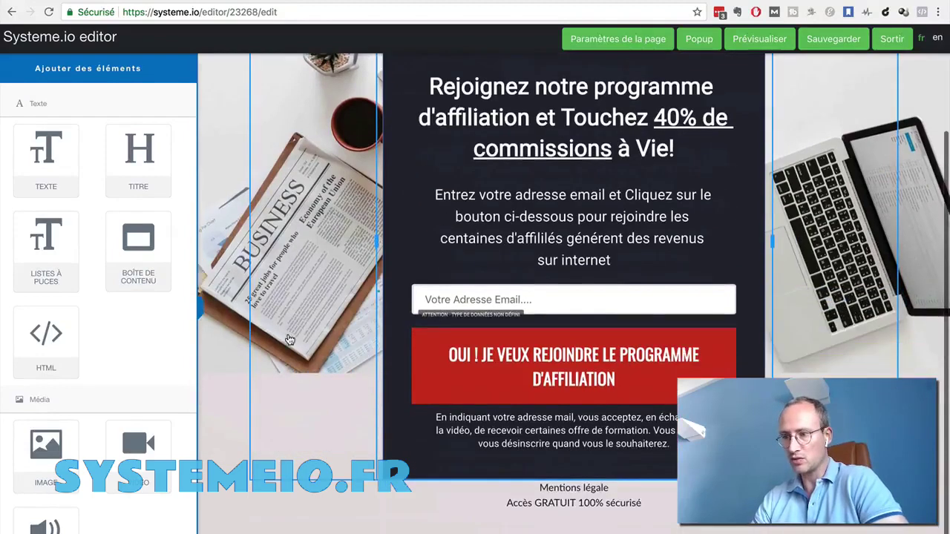
pyautogui.scroll(3, 293, 335)
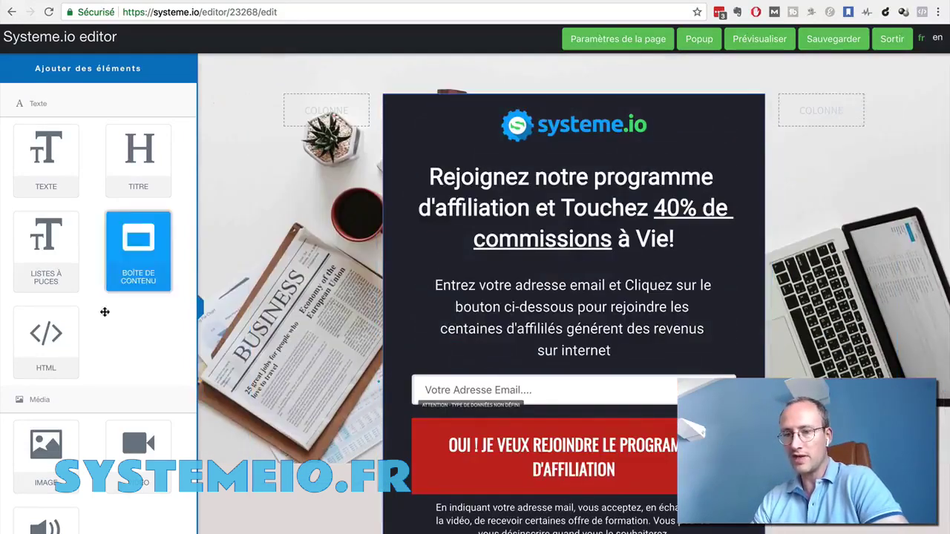
# Insert a video element between the headline and the email instructions and set its top margin to 16
pyautogui.scroll(-2, 119, 349)
pyautogui.moveTo(139, 376); pyautogui.dragTo(543, 255)
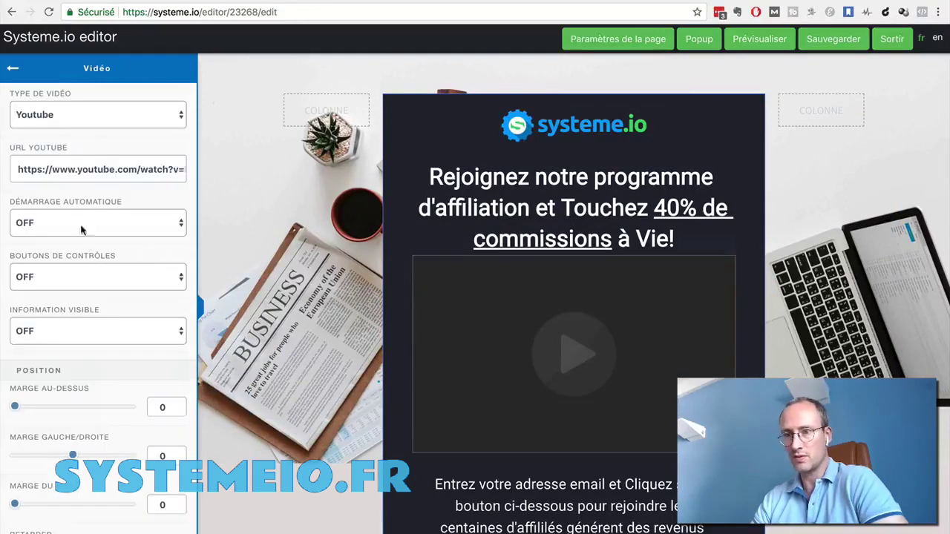
pyautogui.moveTo(14, 408); pyautogui.dragTo(26, 408)
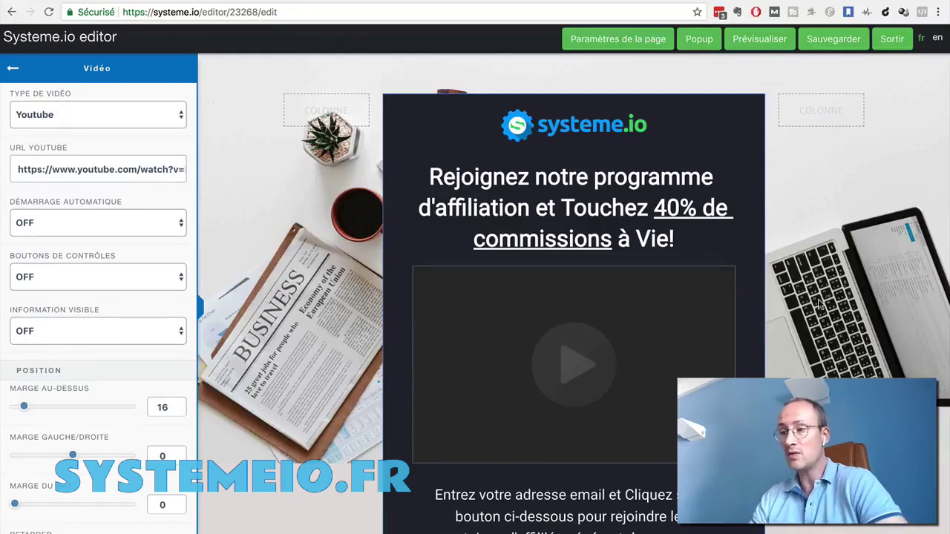
# Delete the video element below the headline
pyautogui.click(636, 314)
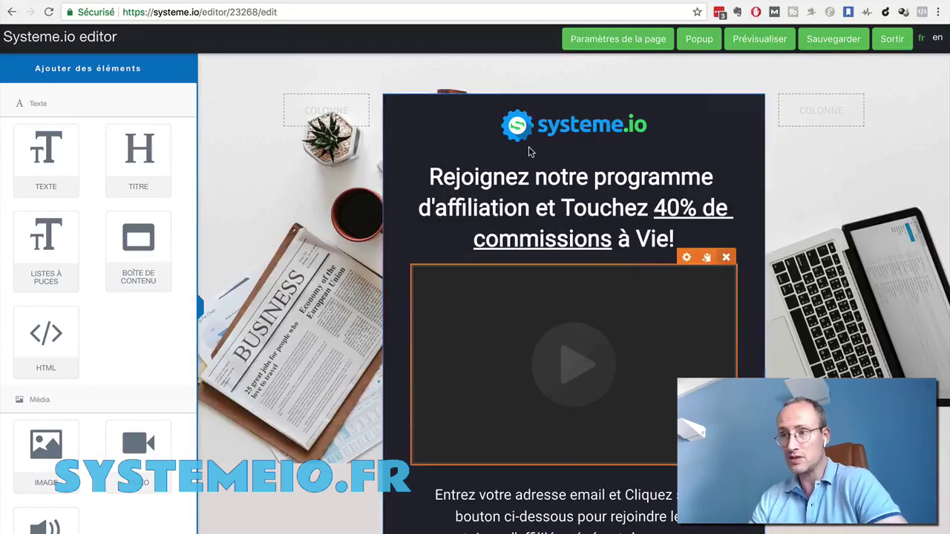
pyautogui.click(726, 257)
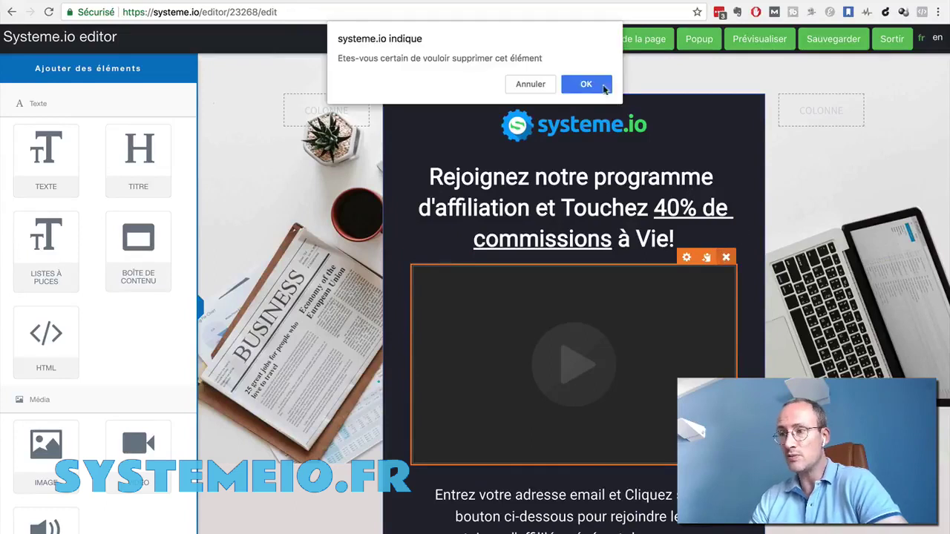
pyautogui.click(586, 83)
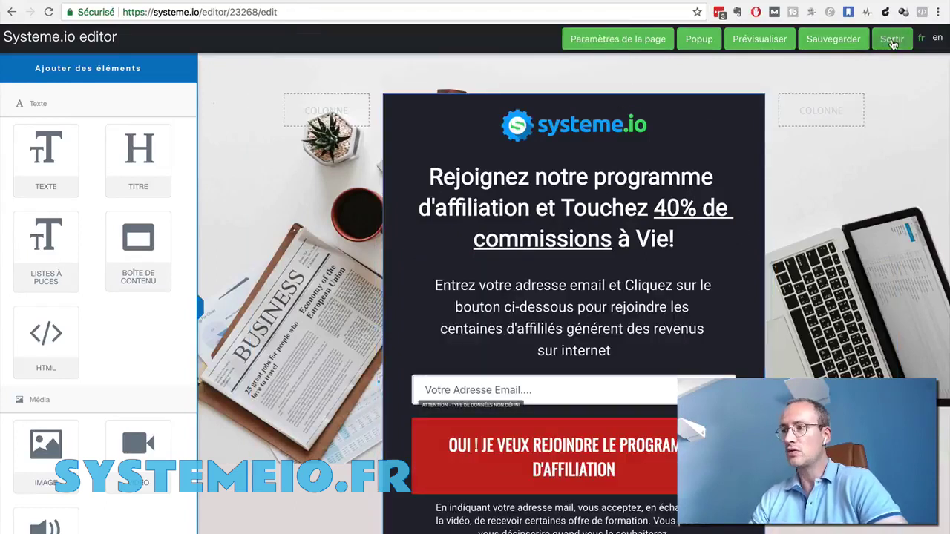
# Save the capture page and exit the editor
pyautogui.click(839, 41)
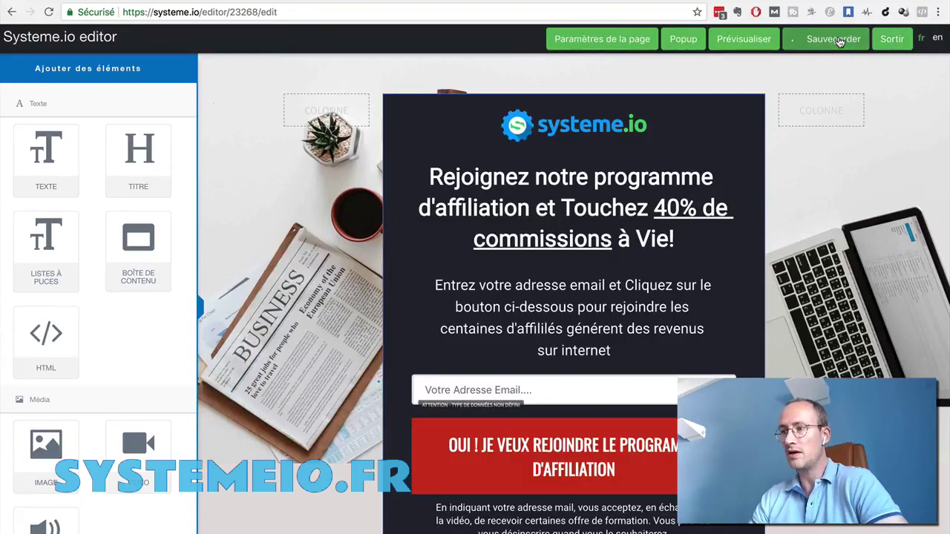
pyautogui.click(891, 40)
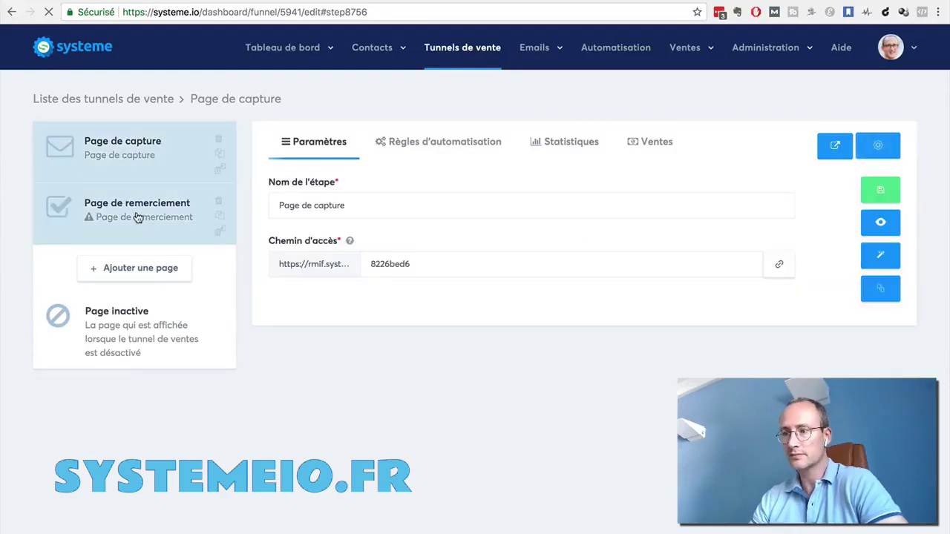
# Assign the "Page de confirmation opt-in" template to the funnel's thank-you page
pyautogui.click(138, 217)
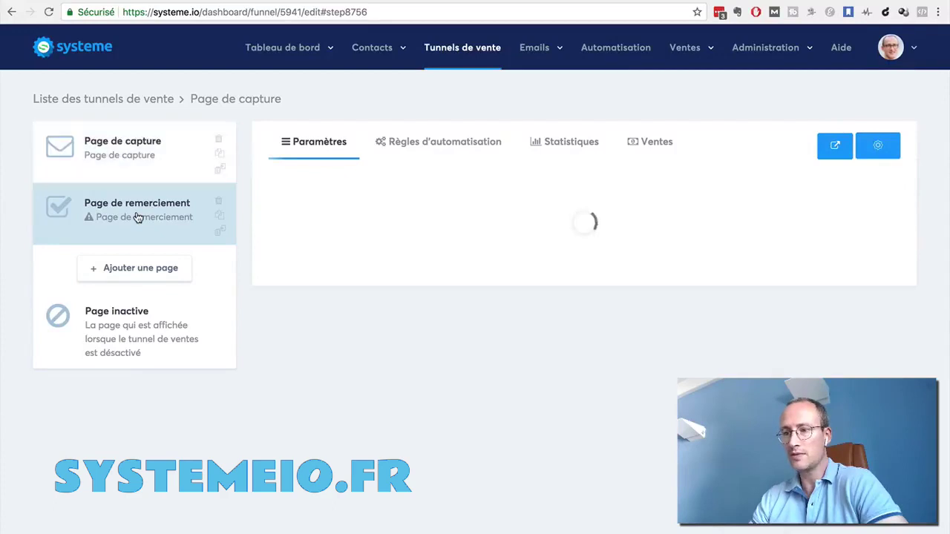
pyautogui.moveTo(365, 298)
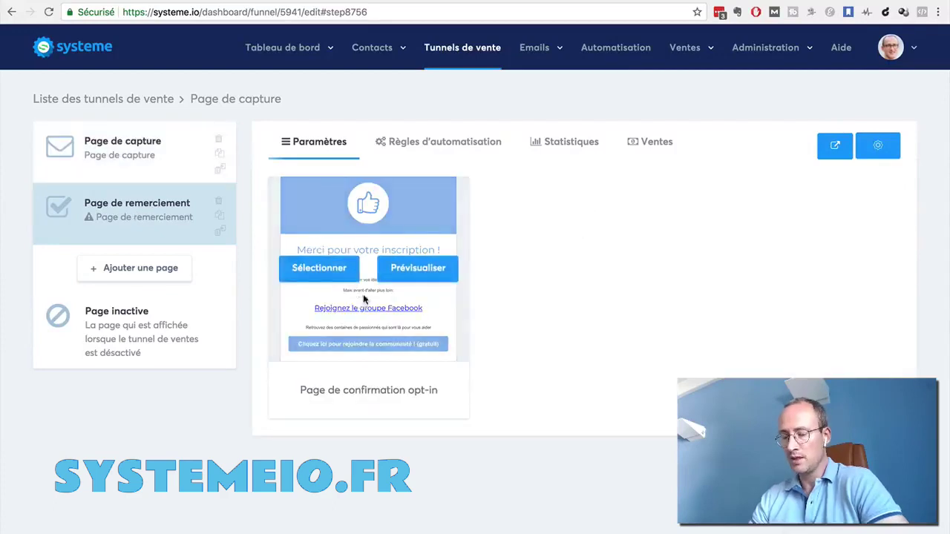
pyautogui.click(327, 277)
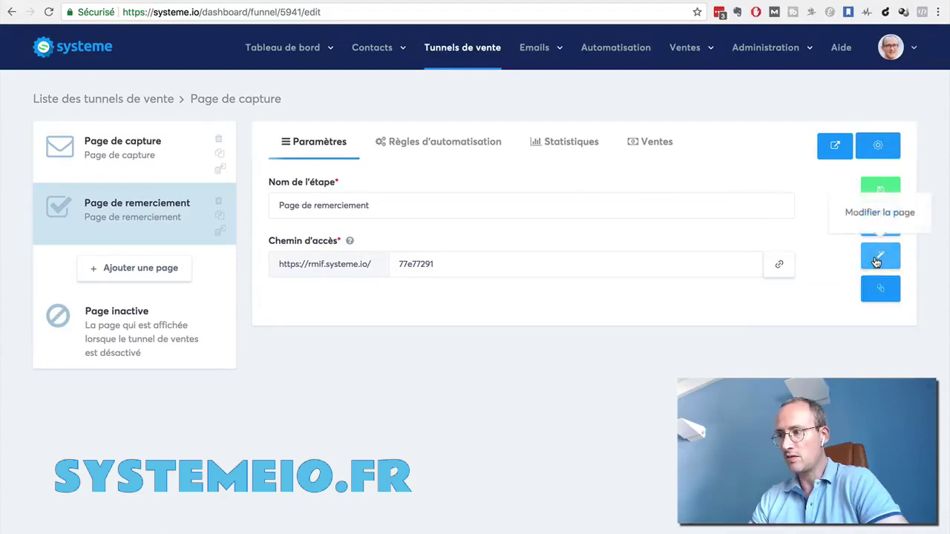
# Edit the thank-you page and delete the line "Vous allez recevoir vos identifiants par email" along with its empty line
pyautogui.click(876, 261)
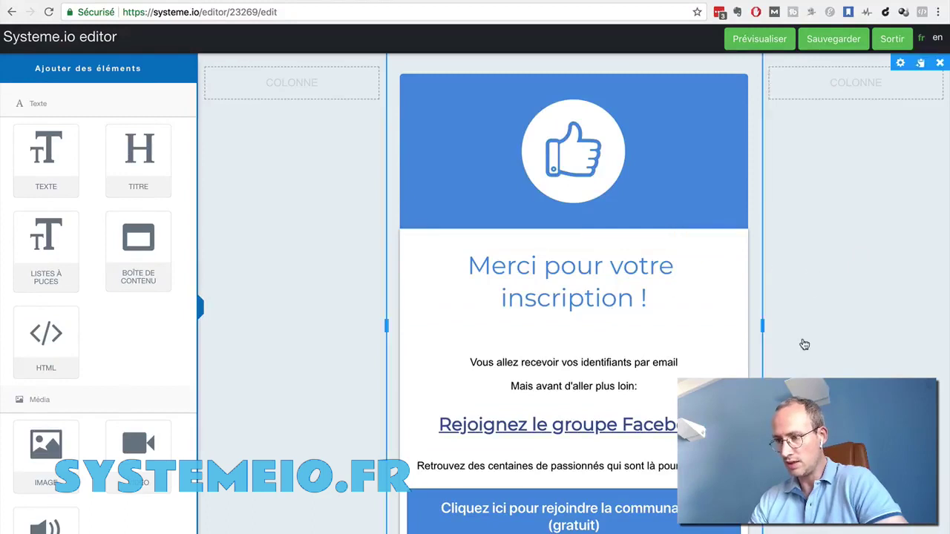
pyautogui.scroll(-1, 803, 343)
pyautogui.scroll(1, 803, 344)
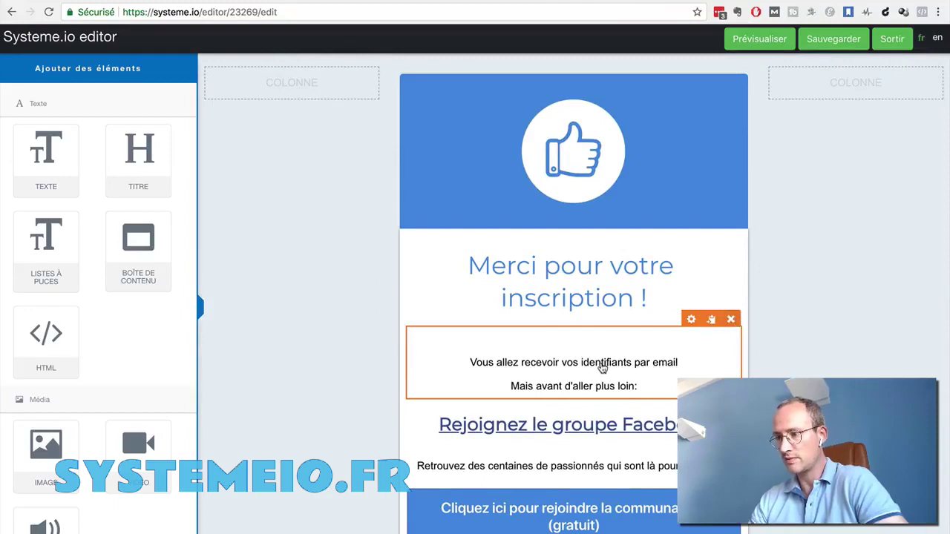
pyautogui.click(508, 364)
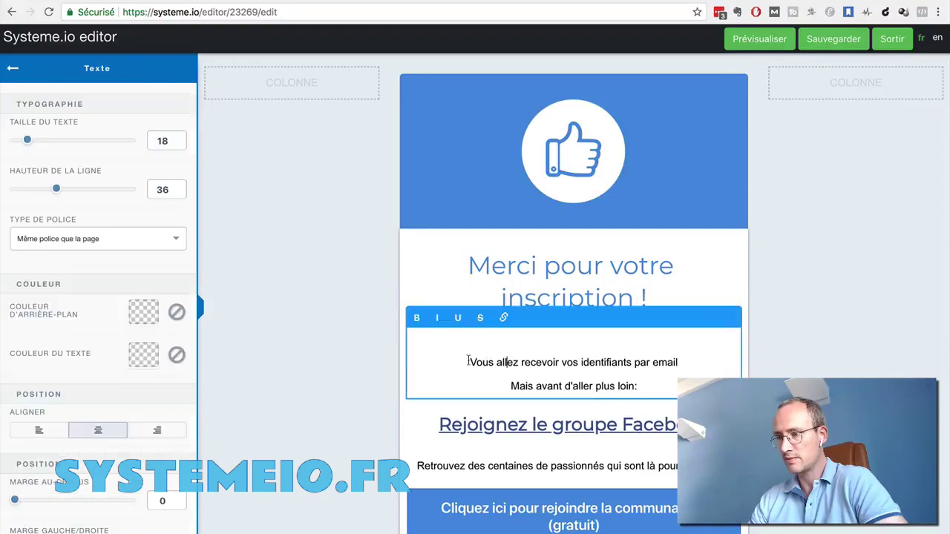
pyautogui.moveTo(469, 362); pyautogui.dragTo(685, 364)
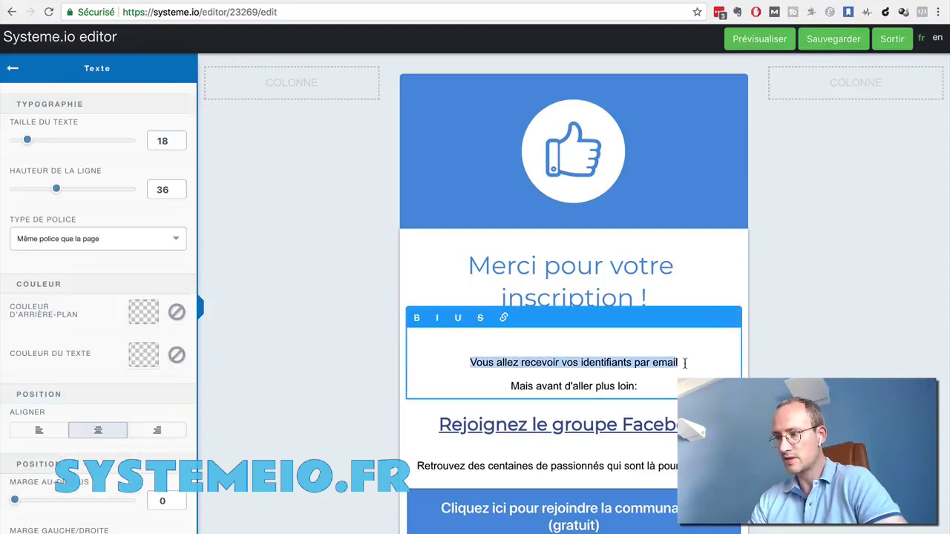
pyautogui.press('BackSpace')
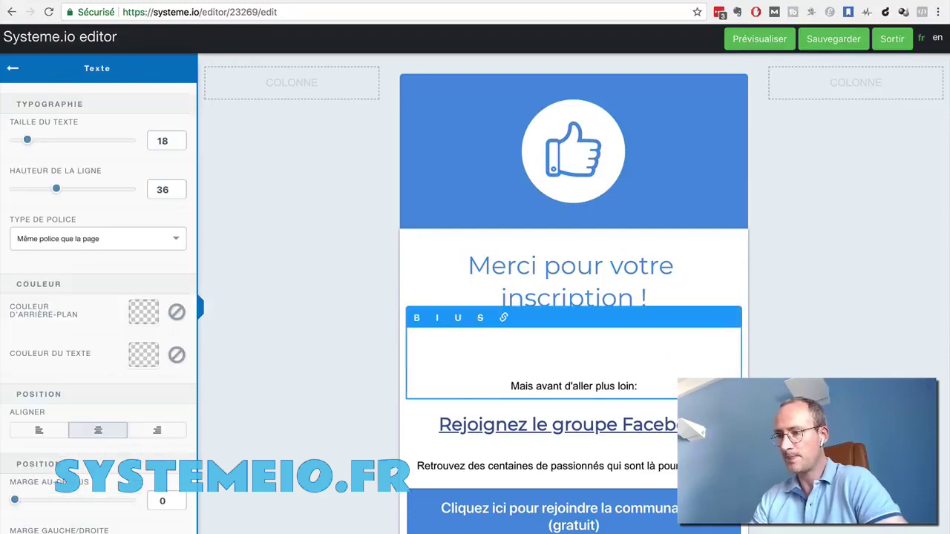
pyautogui.press('BackSpace')
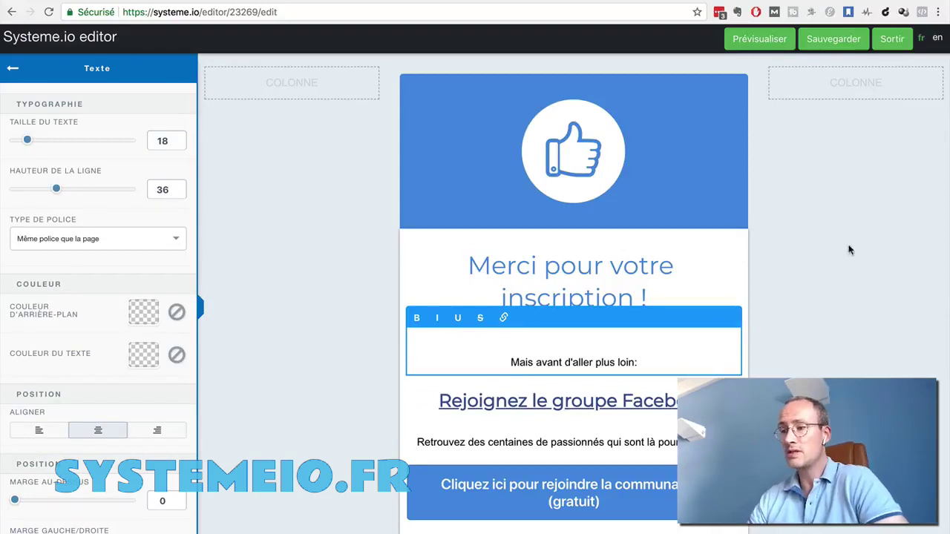
# Deselect the text block, hide the element panel and save the thank-you page
pyautogui.click(826, 233)
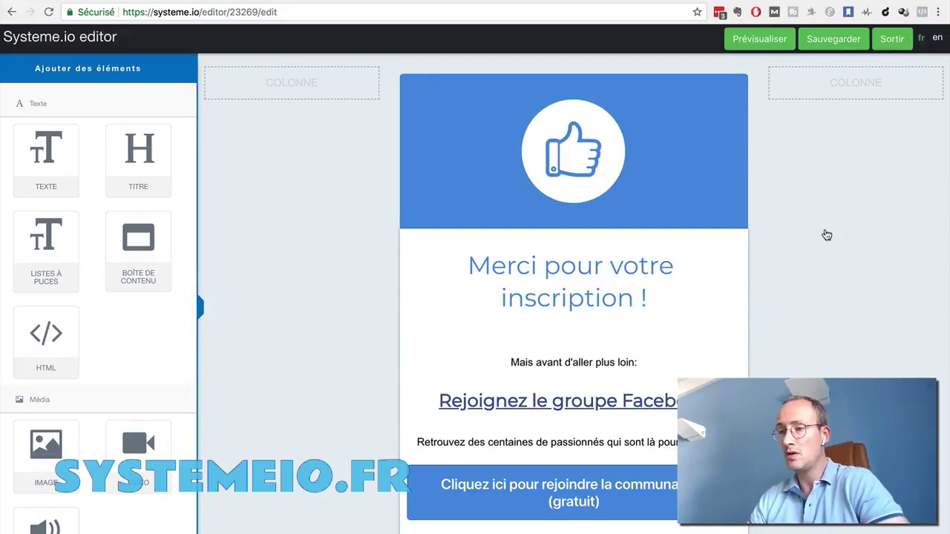
pyautogui.click(202, 310)
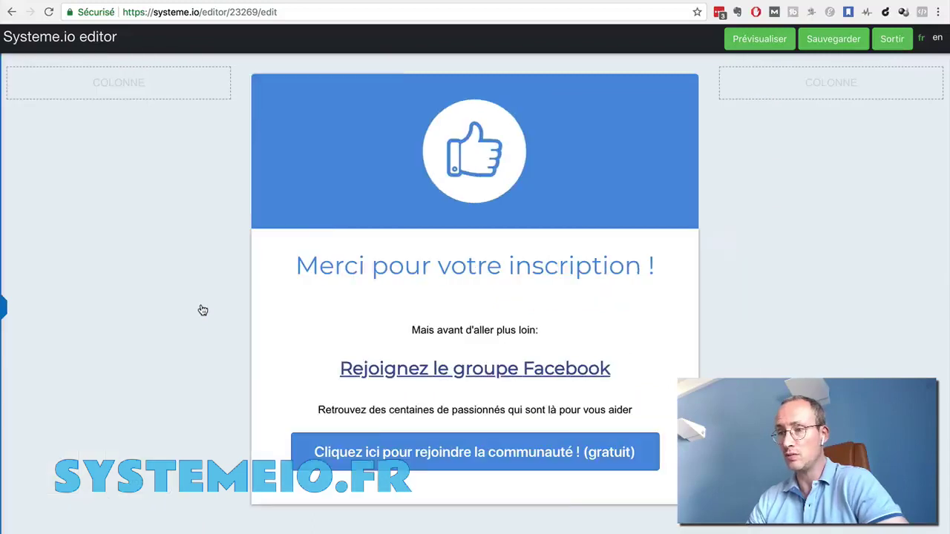
pyautogui.click(857, 34)
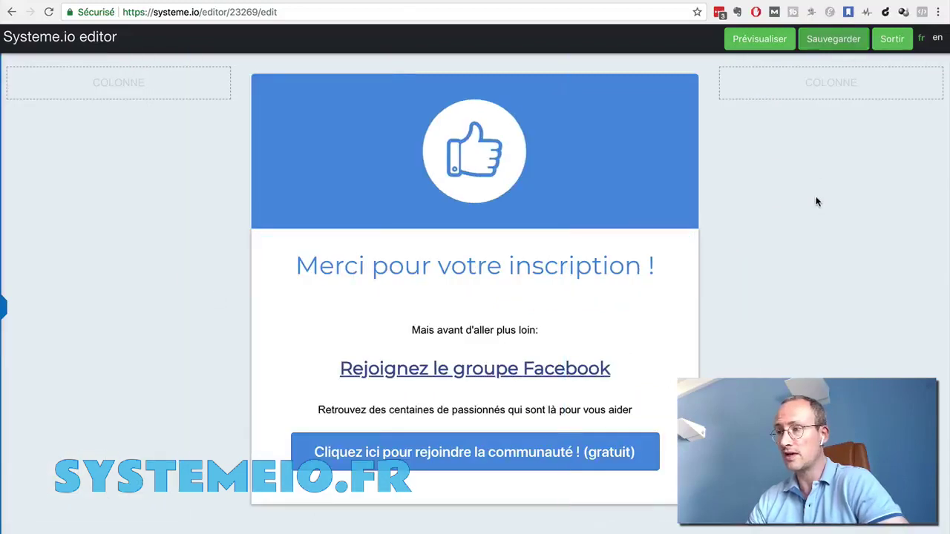
# Look through the elements that can be added to the page, including the layout, form and social ones
pyautogui.click(5, 309)
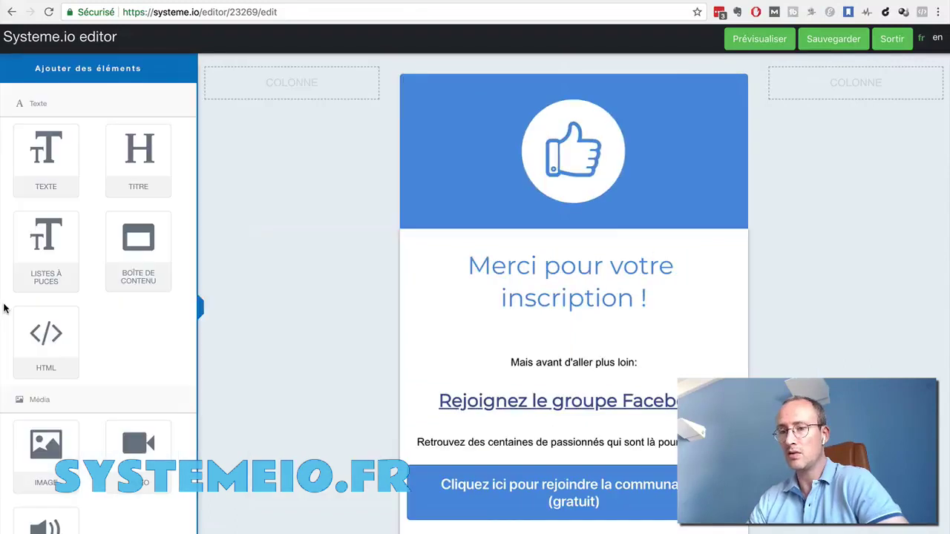
pyautogui.scroll(-8, 27, 282)
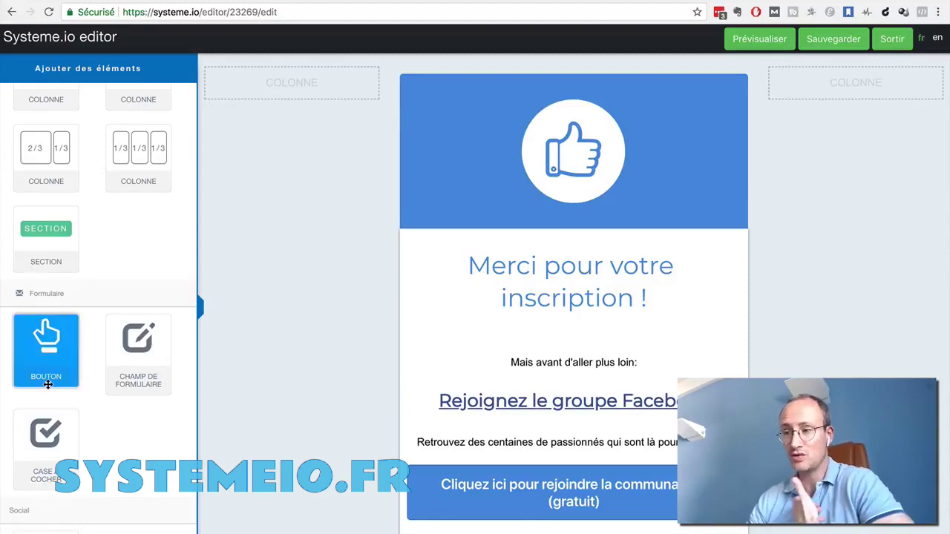
pyautogui.scroll(-2, 47, 385)
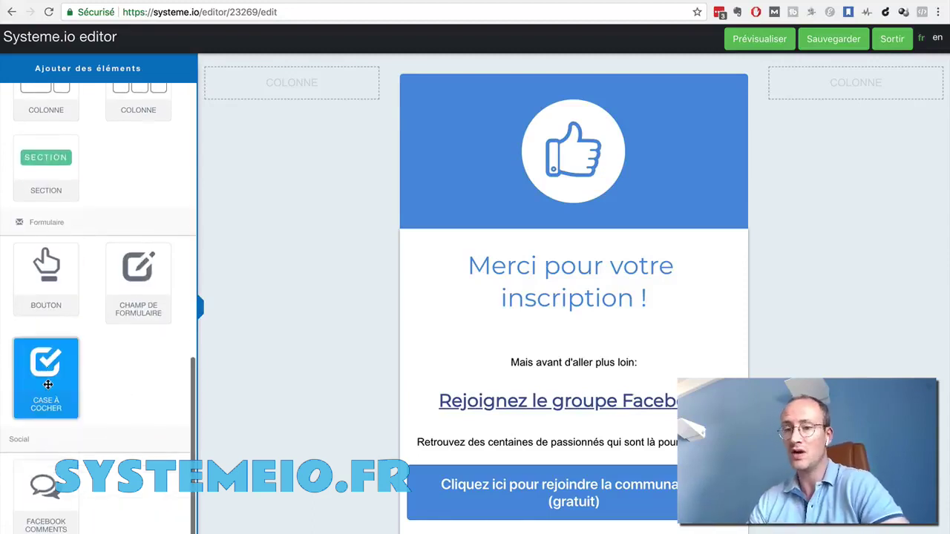
pyautogui.scroll(7, 41, 203)
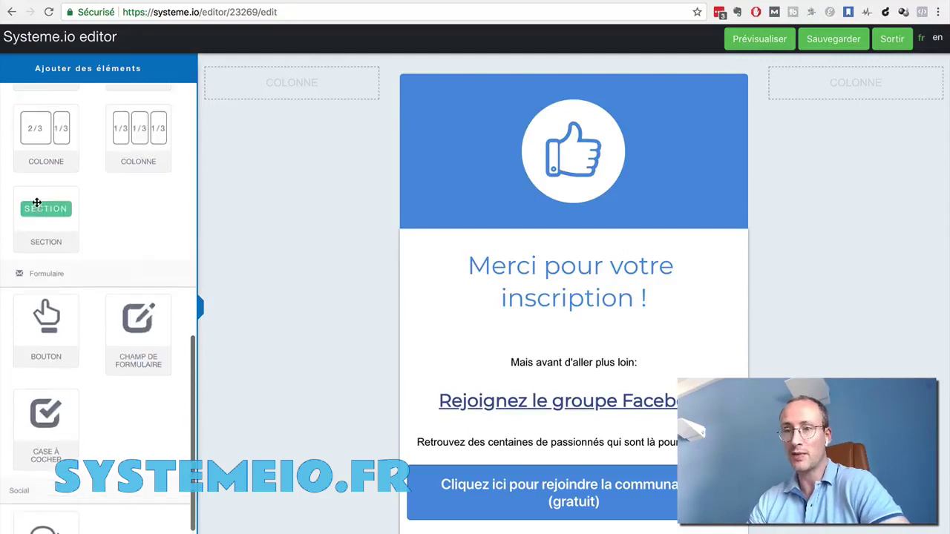
pyautogui.scroll(10, 36, 202)
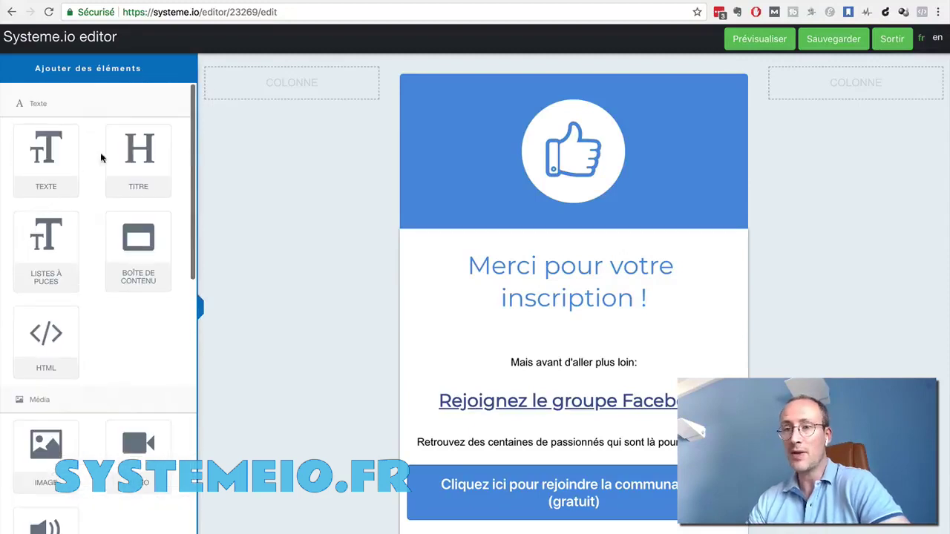
pyautogui.click(200, 310)
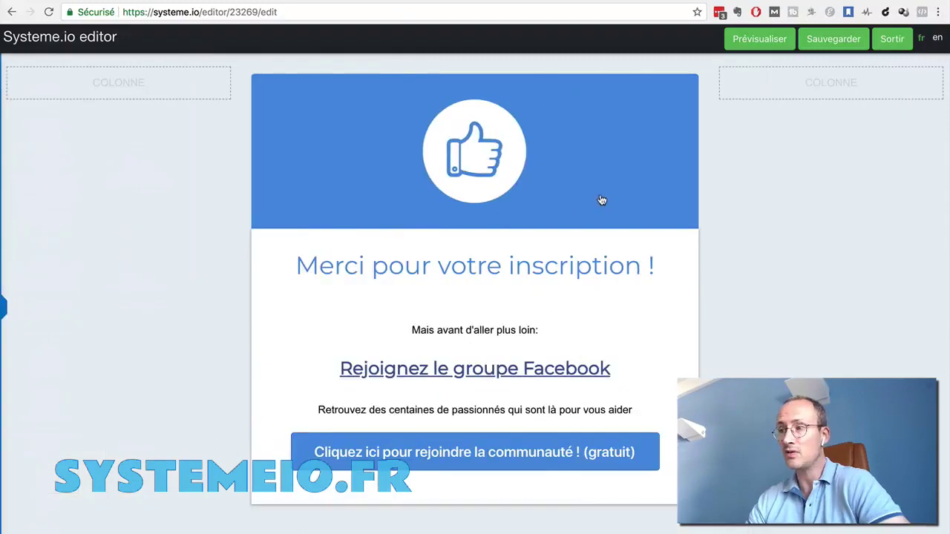
# Save the thank-you page again and exit the editor
pyautogui.click(833, 40)
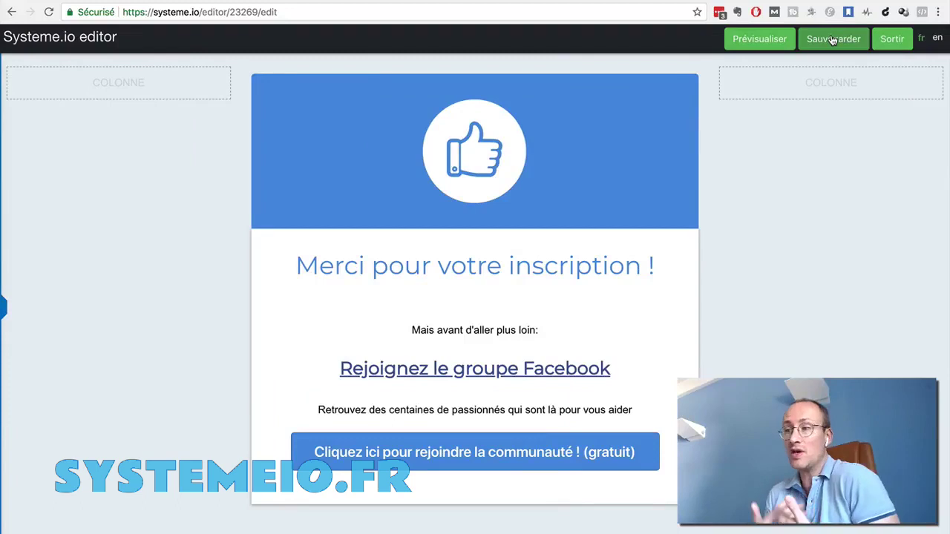
pyautogui.click(893, 39)
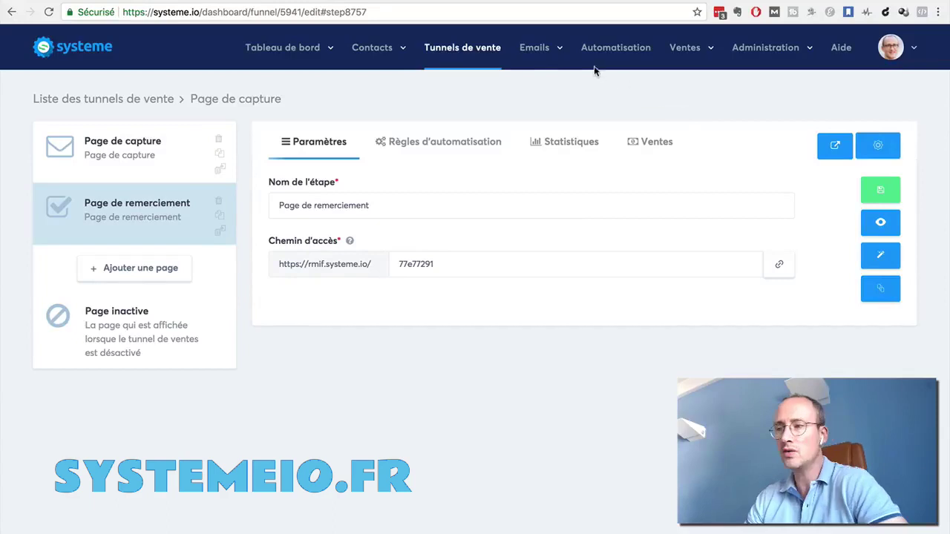
pyautogui.moveTo(534, 48)
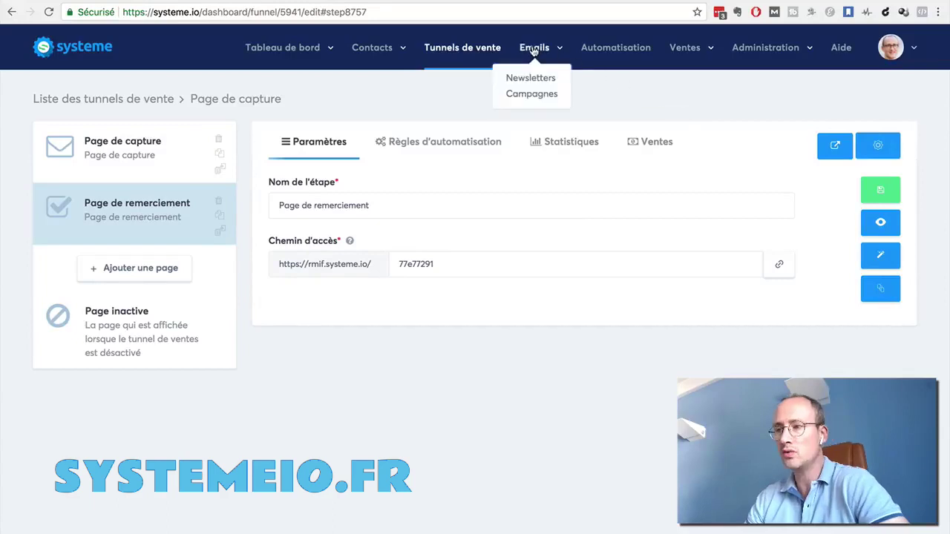
pyautogui.click(446, 47)
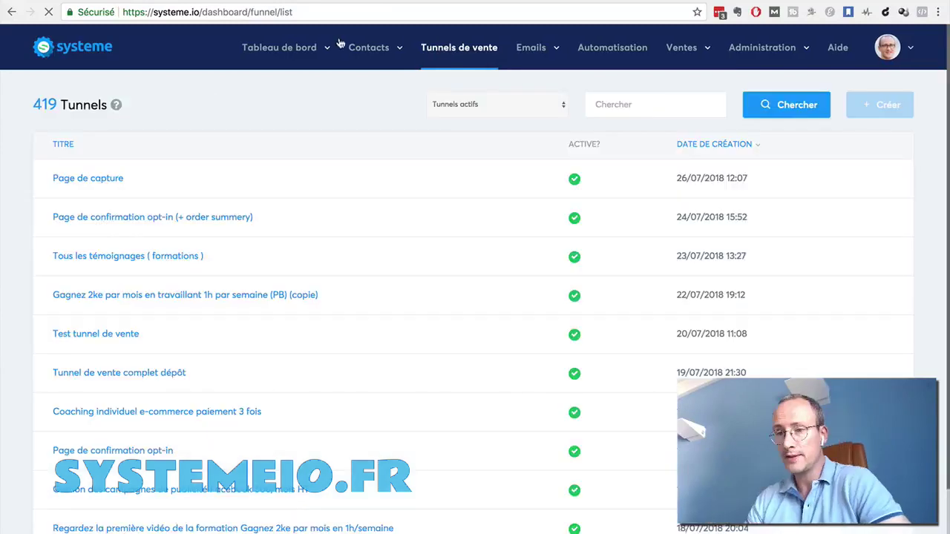
pyautogui.click(12, 14)
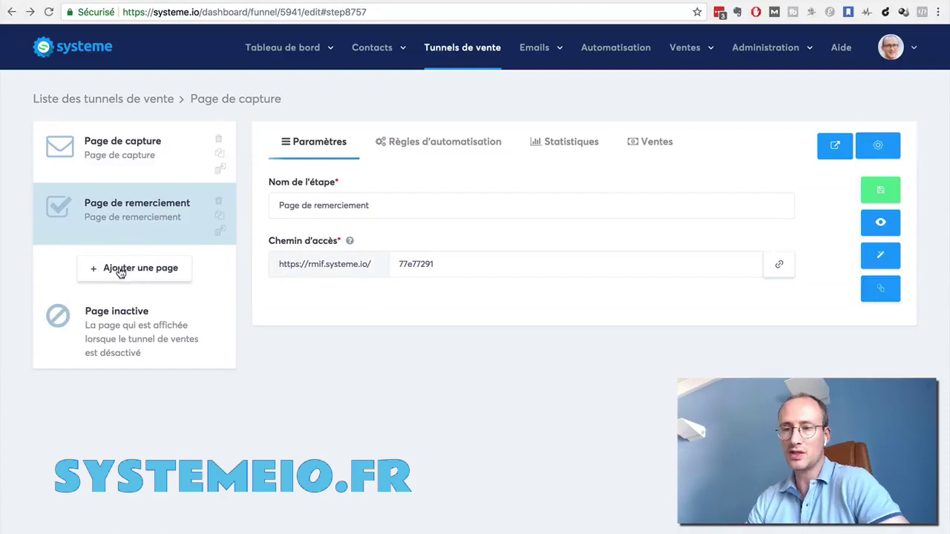
# Add a funnel step named "Page de vente" of type "Page de vente" and open it to show its templates
pyautogui.click(119, 268)
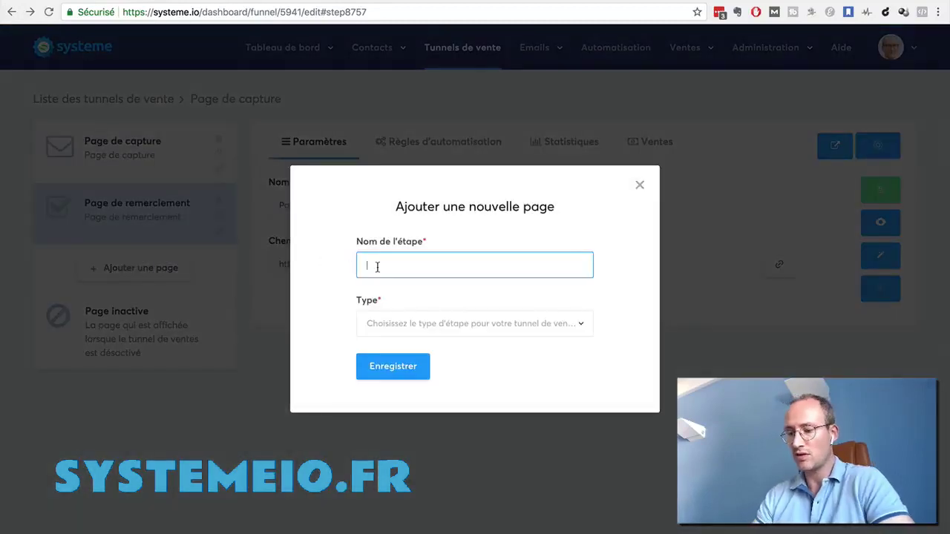
pyautogui.write('Page de vente')
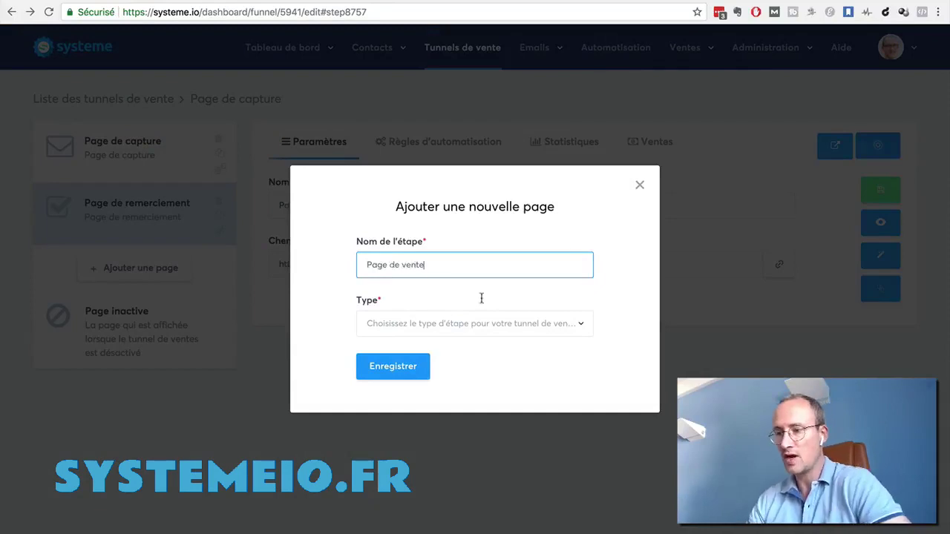
pyautogui.click(562, 329)
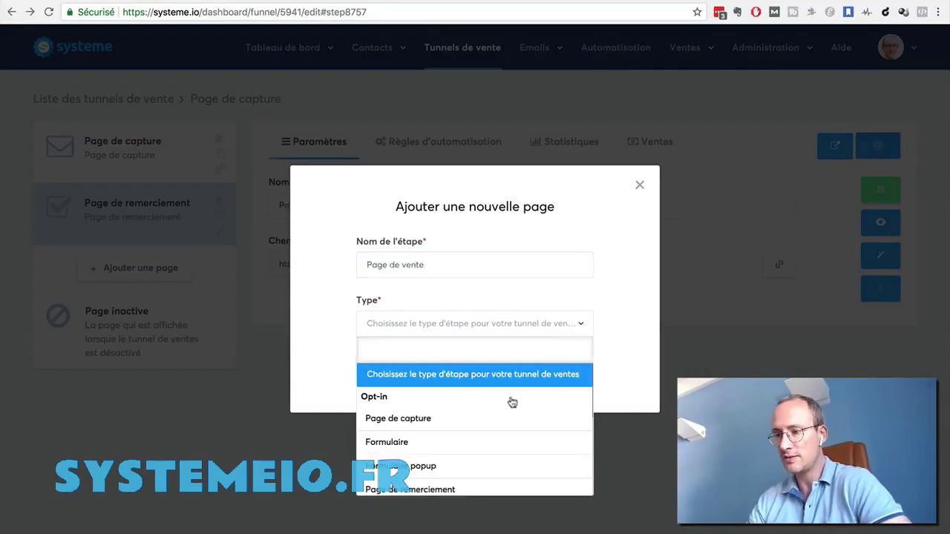
pyautogui.scroll(-2, 502, 418)
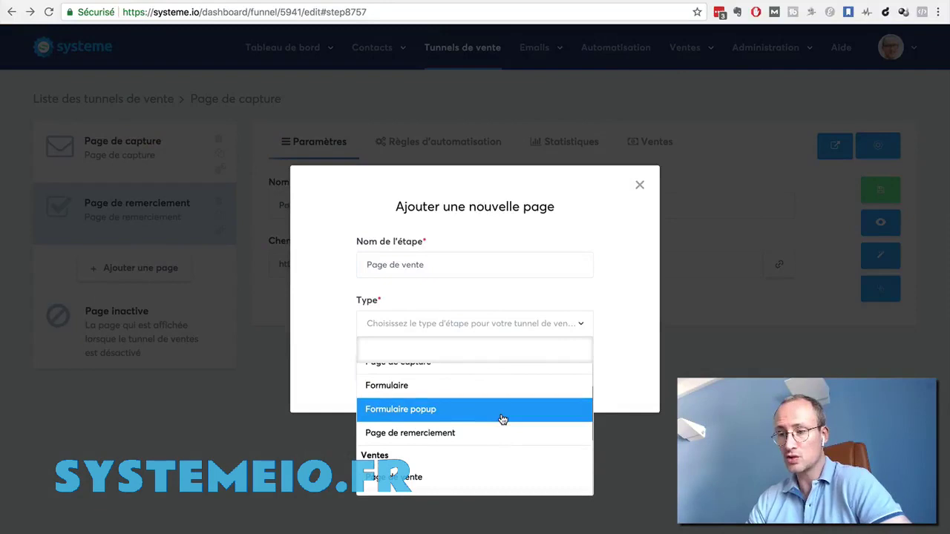
pyautogui.scroll(-1, 482, 445)
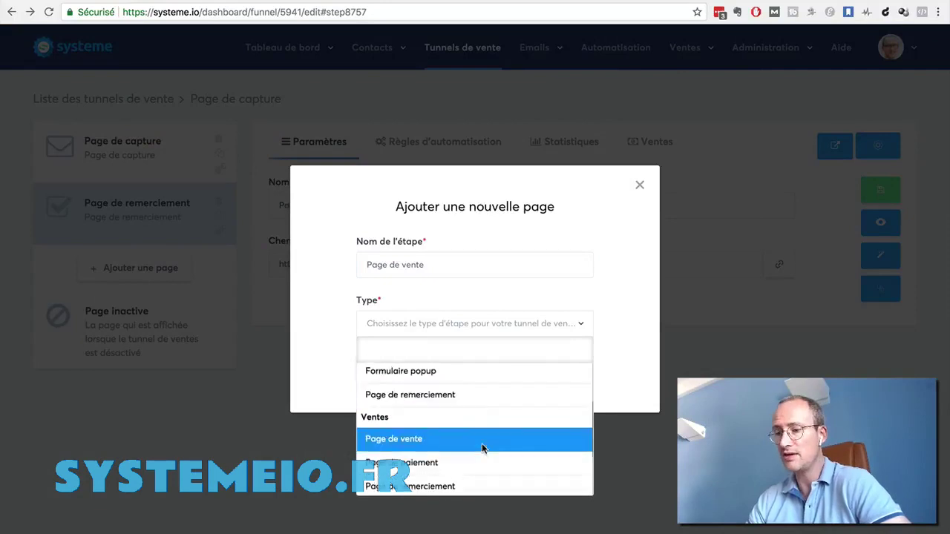
pyautogui.scroll(-1, 475, 440)
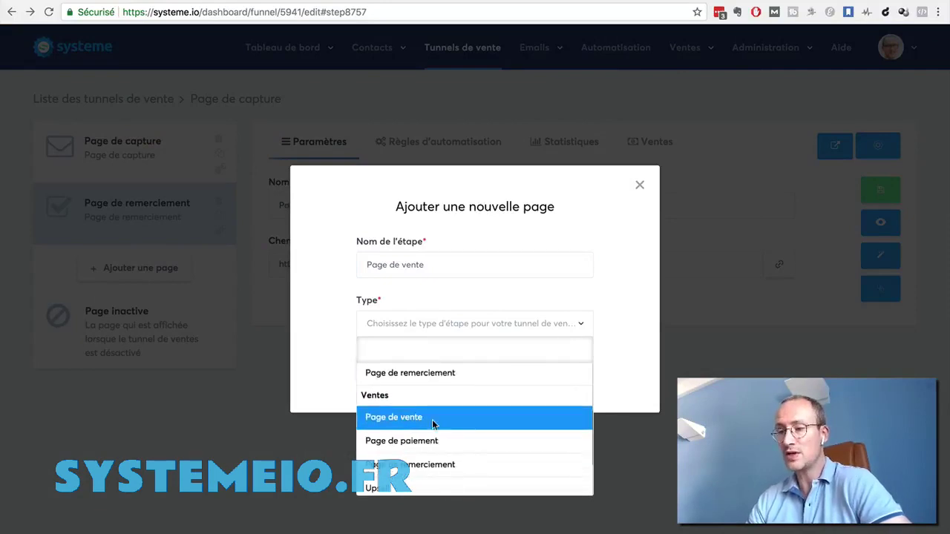
pyautogui.click(433, 424)
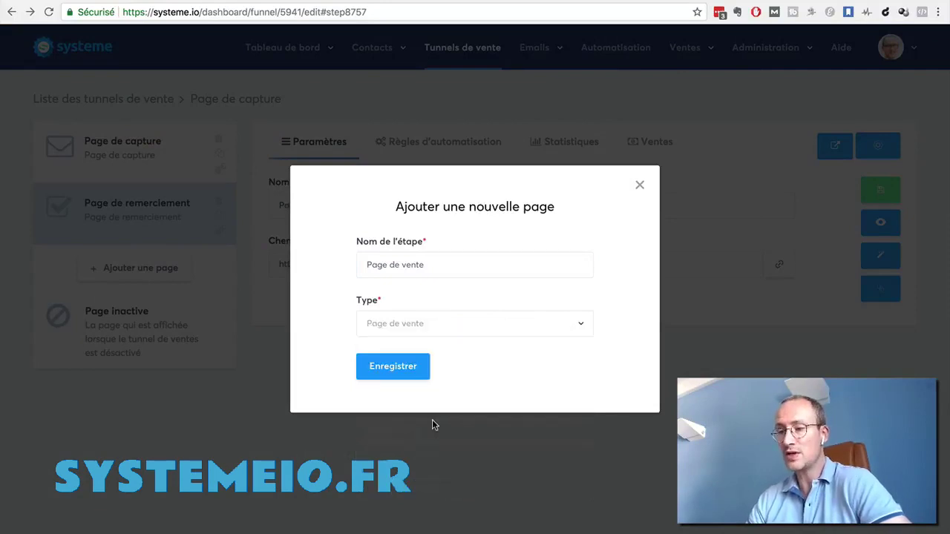
pyautogui.click(385, 367)
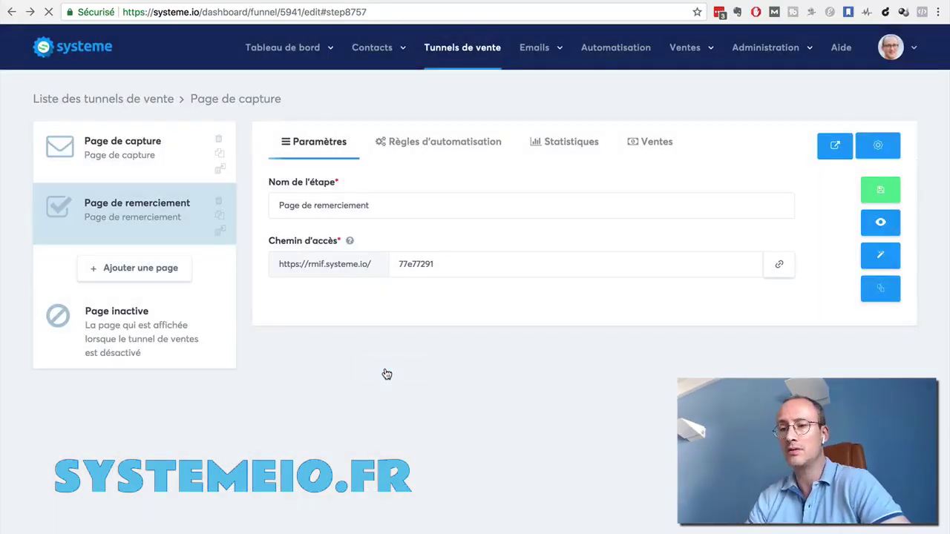
pyautogui.click(115, 273)
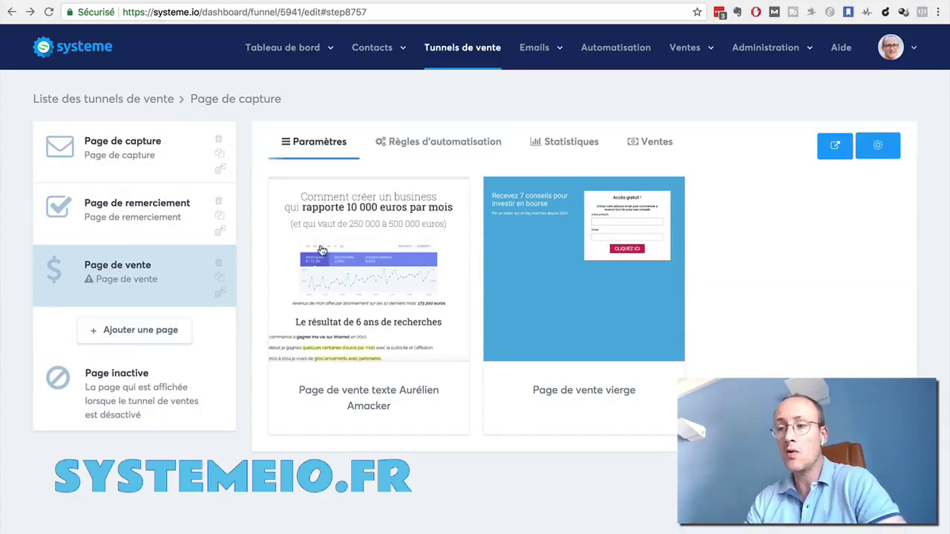
pyautogui.moveTo(366, 249)
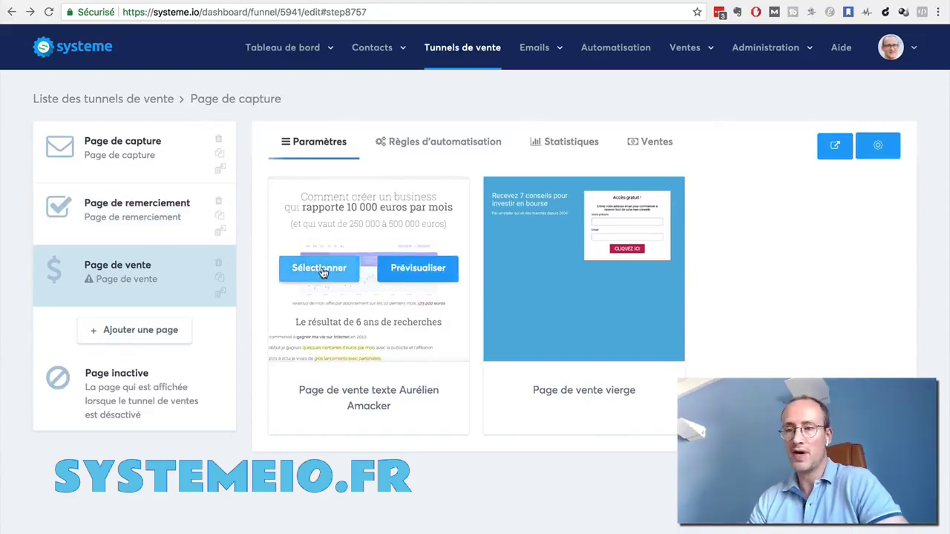
# Delete the "Page de remerciement" step from the funnel
pyautogui.click(219, 205)
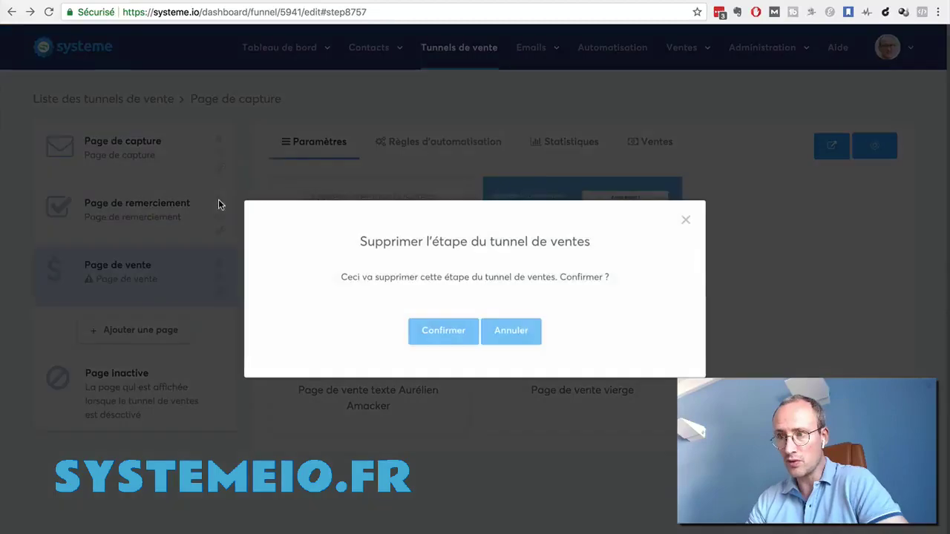
pyautogui.click(434, 330)
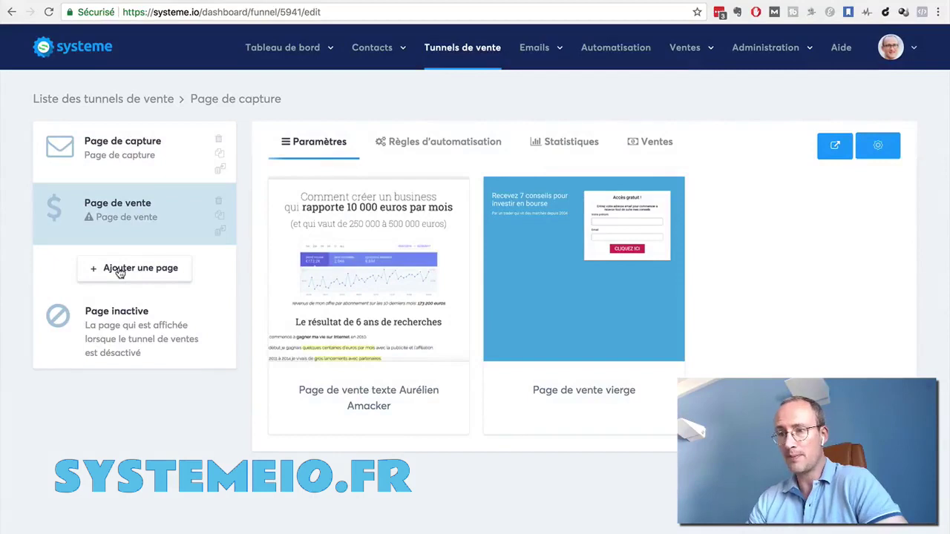
# Add a funnel step named "Page de paiement" of type "Page de paiement"
pyautogui.click(119, 272)
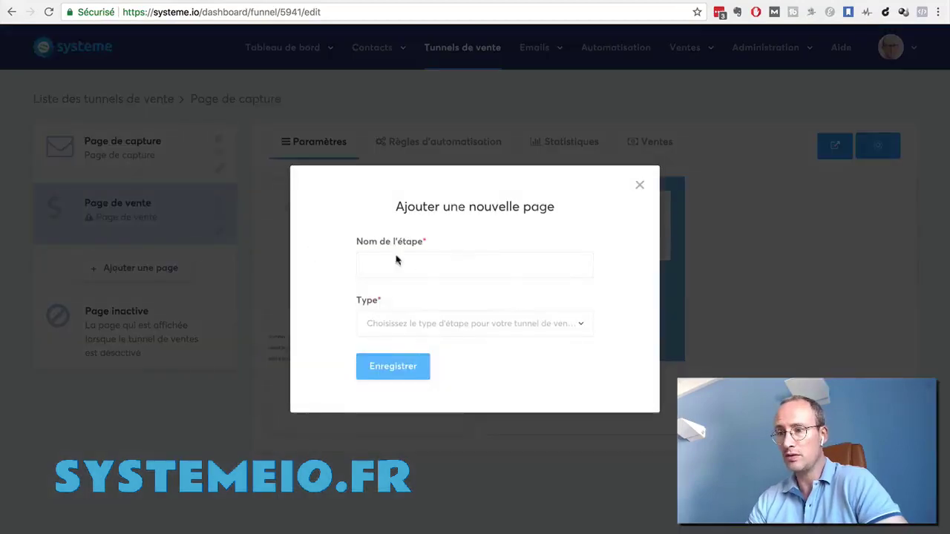
pyautogui.click(390, 265)
pyautogui.write('Page de')
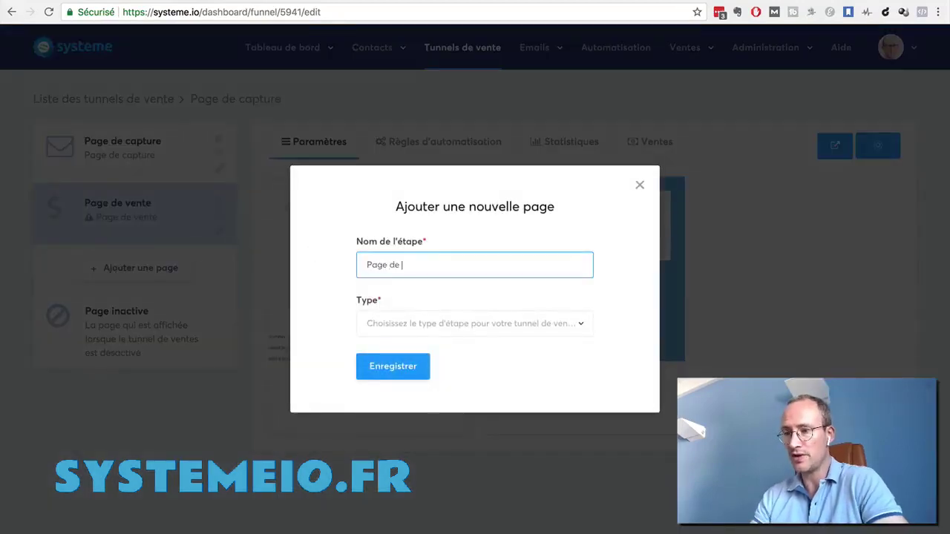
pyautogui.write(' paiement')
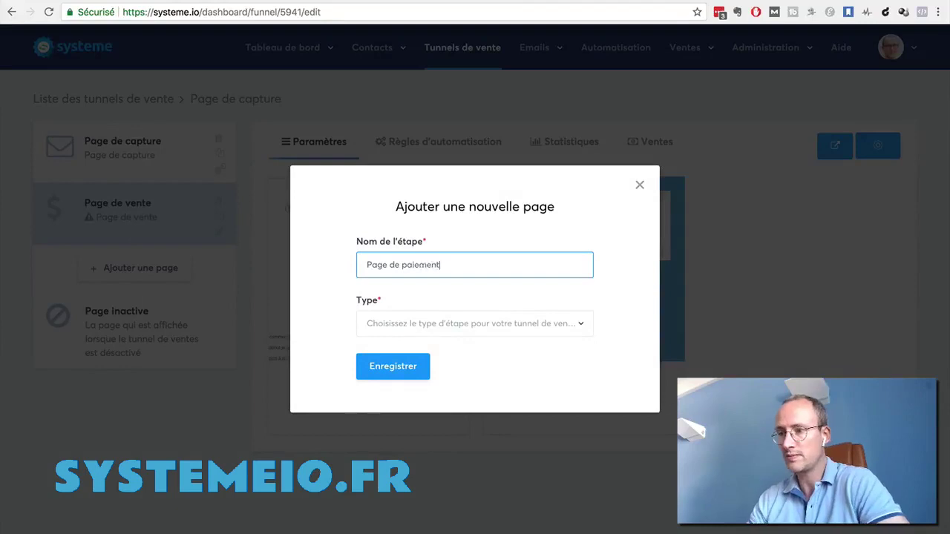
pyautogui.click(483, 327)
pyautogui.scroll(-3, 471, 405)
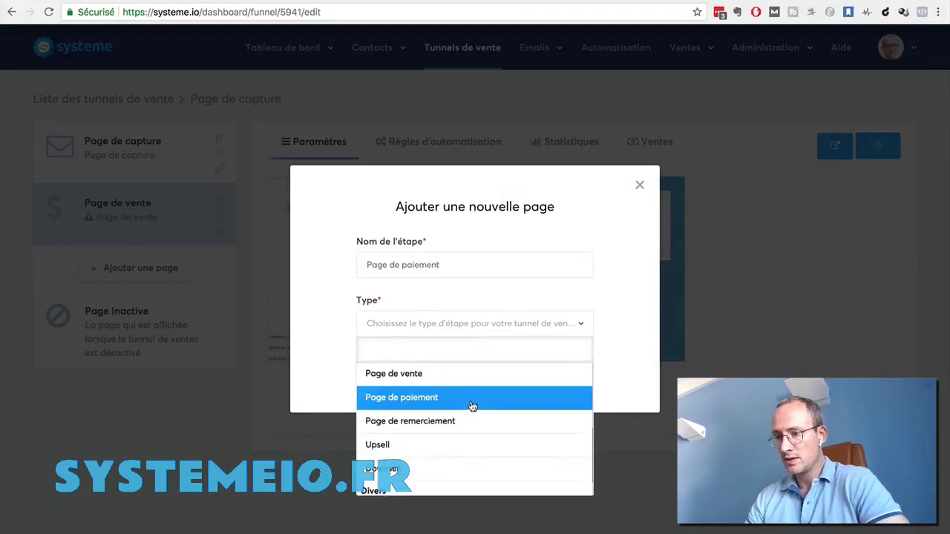
pyautogui.click(430, 410)
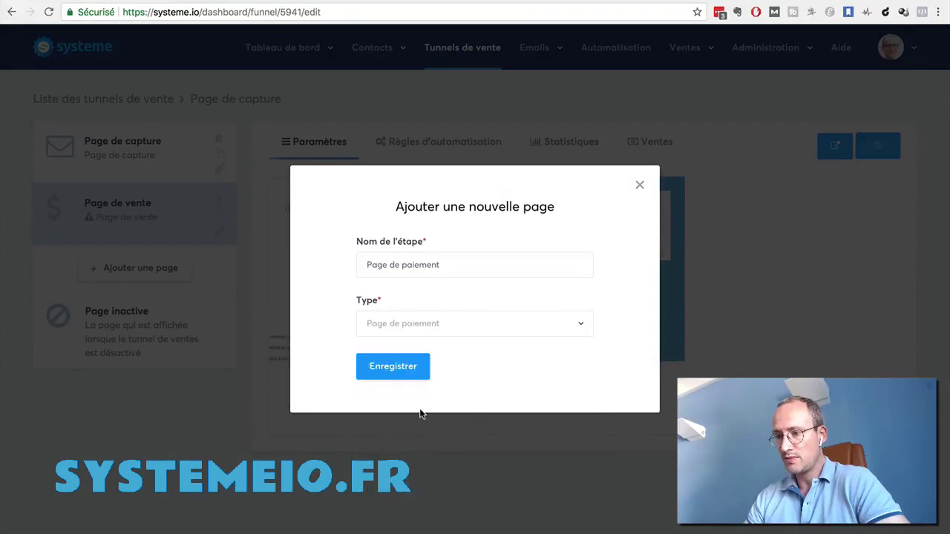
pyautogui.click(394, 377)
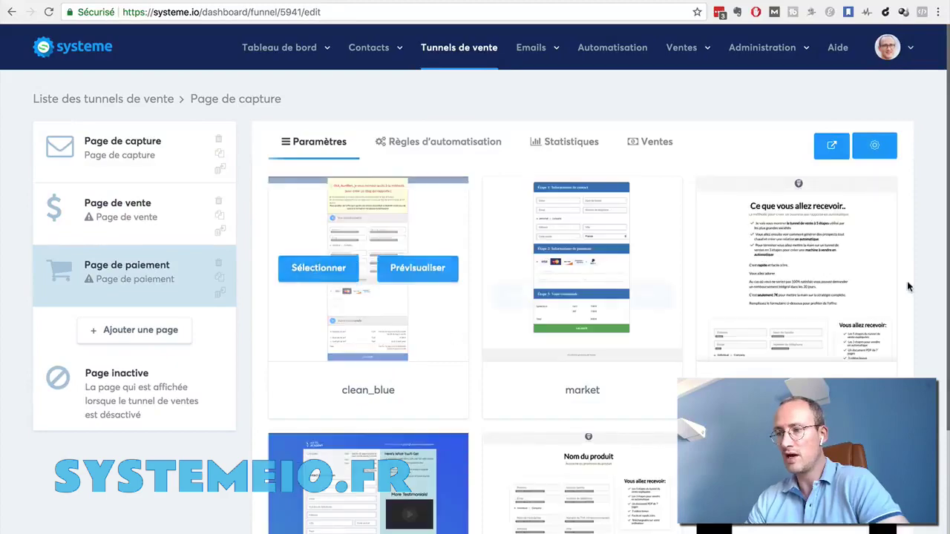
# Look through the templates available for the payment page
pyautogui.scroll(-2, 909, 286)
pyautogui.scroll(-1, 909, 287)
pyautogui.scroll(2, 909, 286)
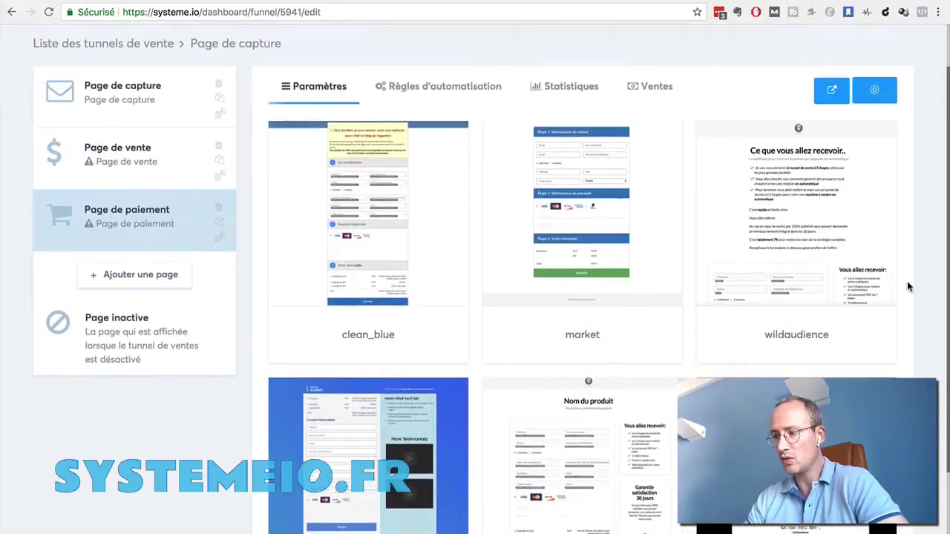
pyautogui.scroll(-3, 908, 286)
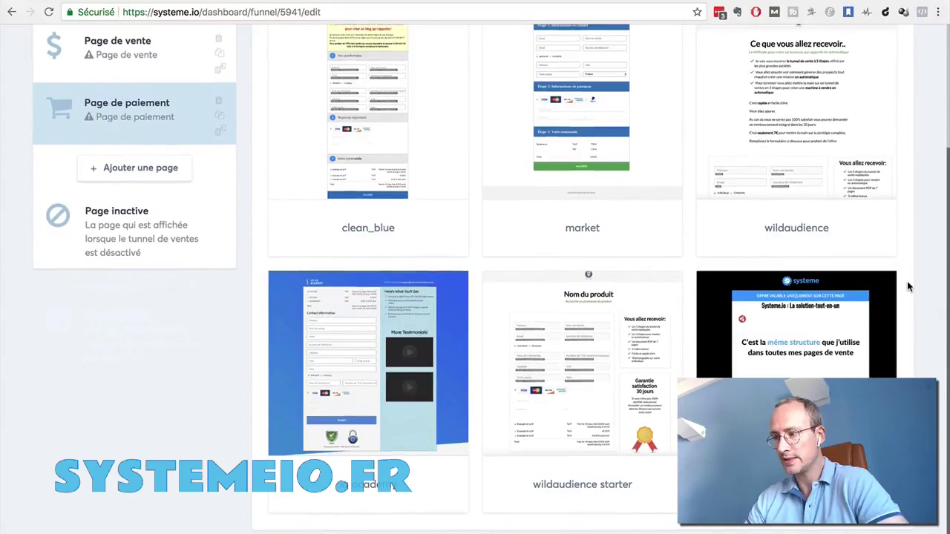
pyautogui.scroll(4, 909, 287)
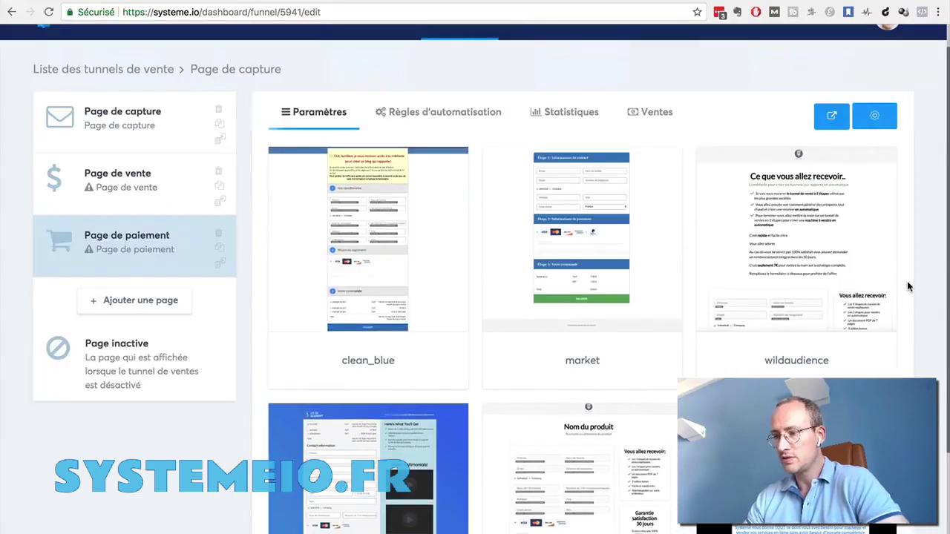
# Apply the "wildaudience" template to the "Page de paiement" step and save the step
pyautogui.moveTo(763, 246)
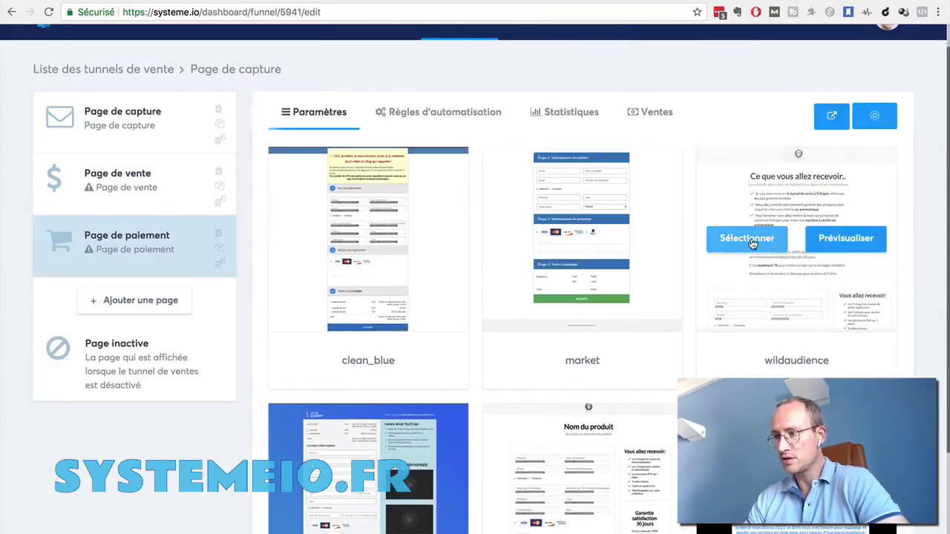
pyautogui.click(753, 244)
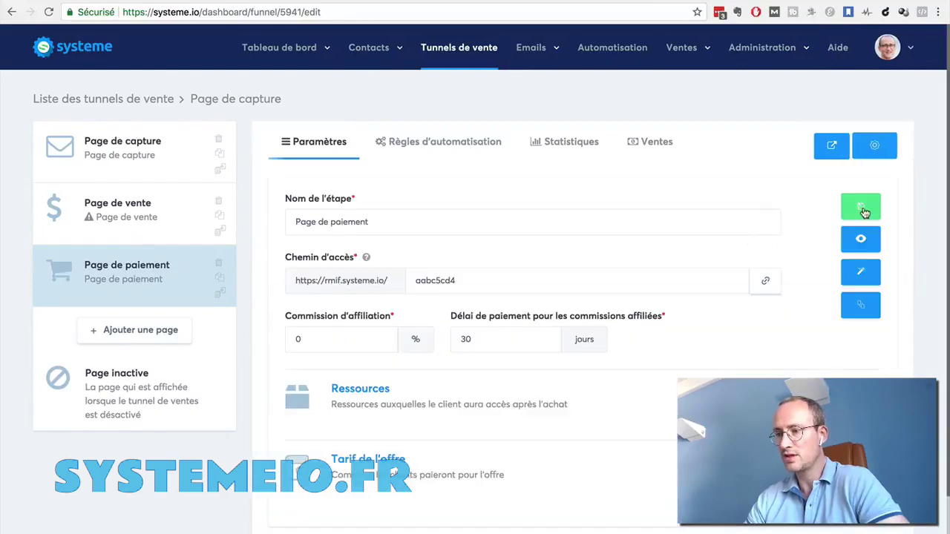
pyautogui.click(862, 211)
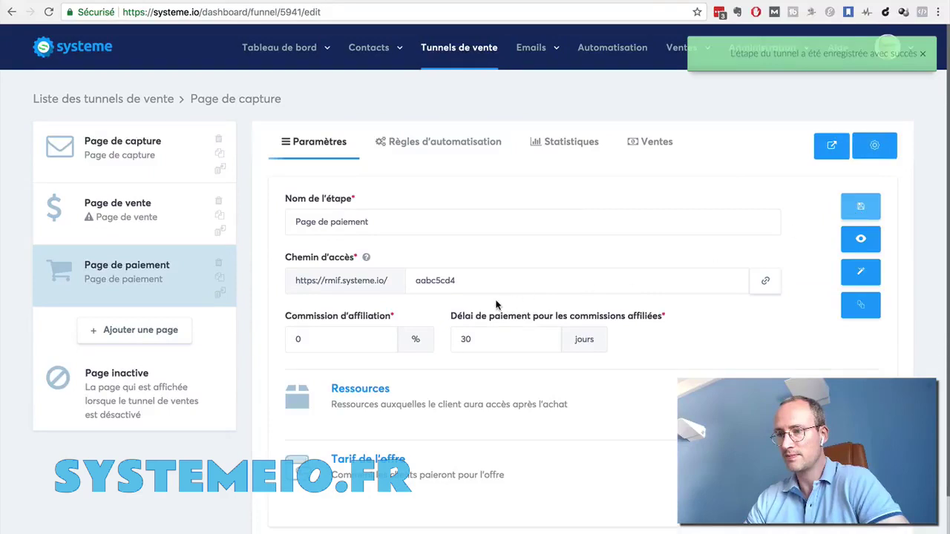
# Add a funnel step named "Merci" using the "Page de remerciement" type from the Ventes group
pyautogui.click(125, 333)
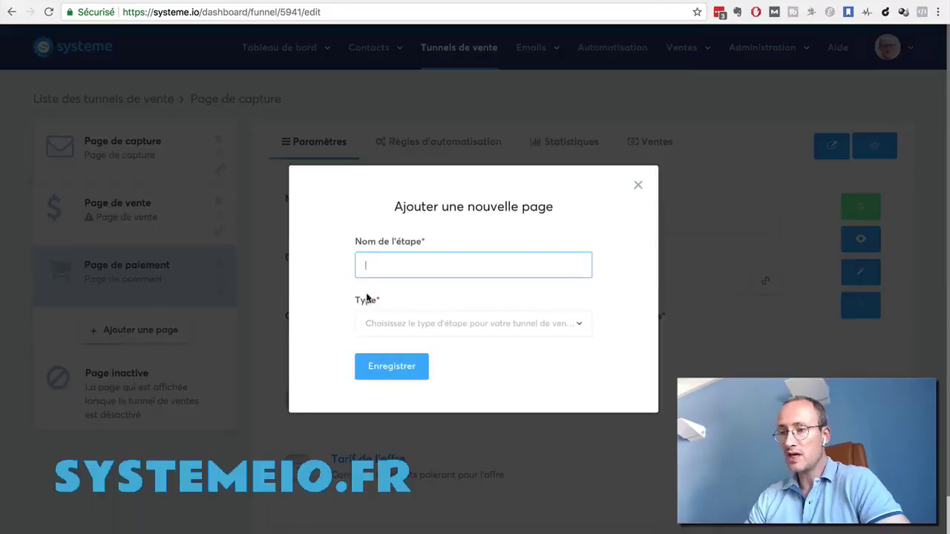
pyautogui.write('Merci')
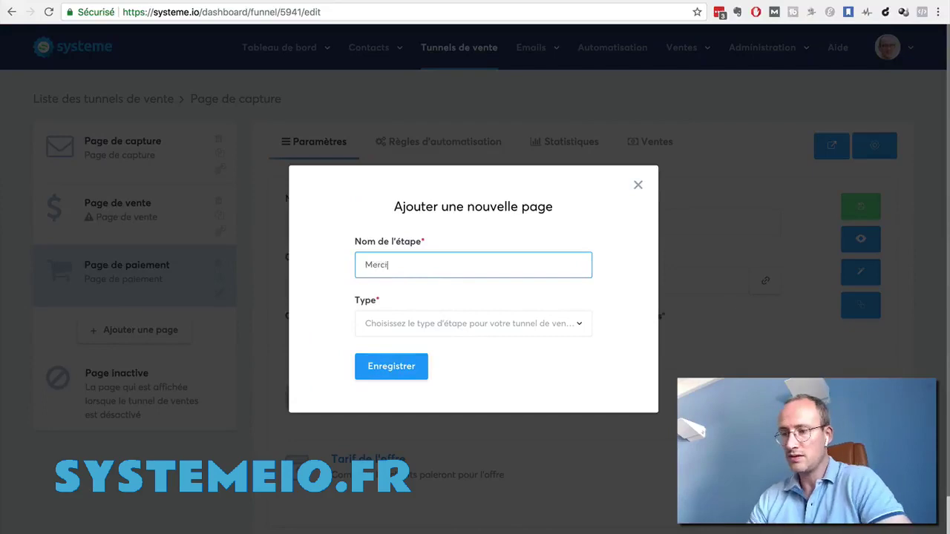
pyautogui.click(513, 327)
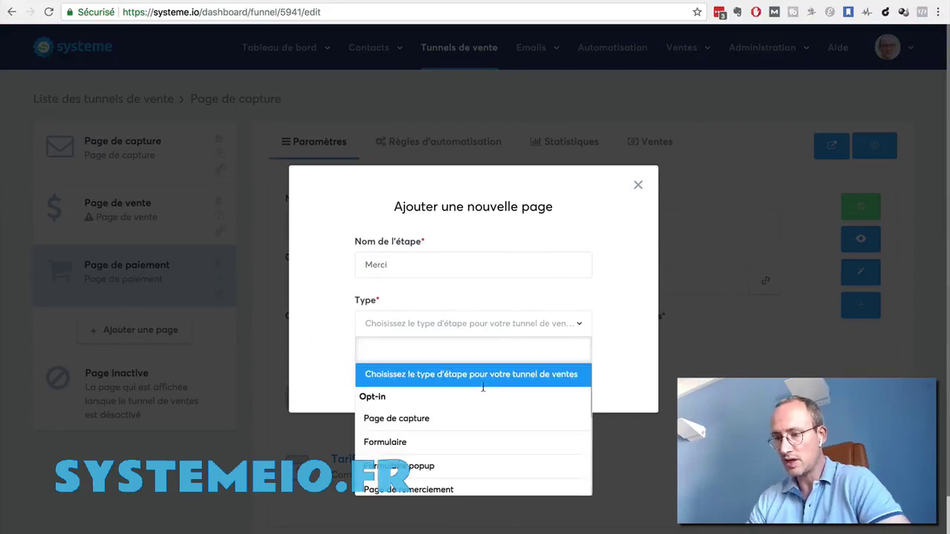
pyautogui.scroll(-3, 480, 397)
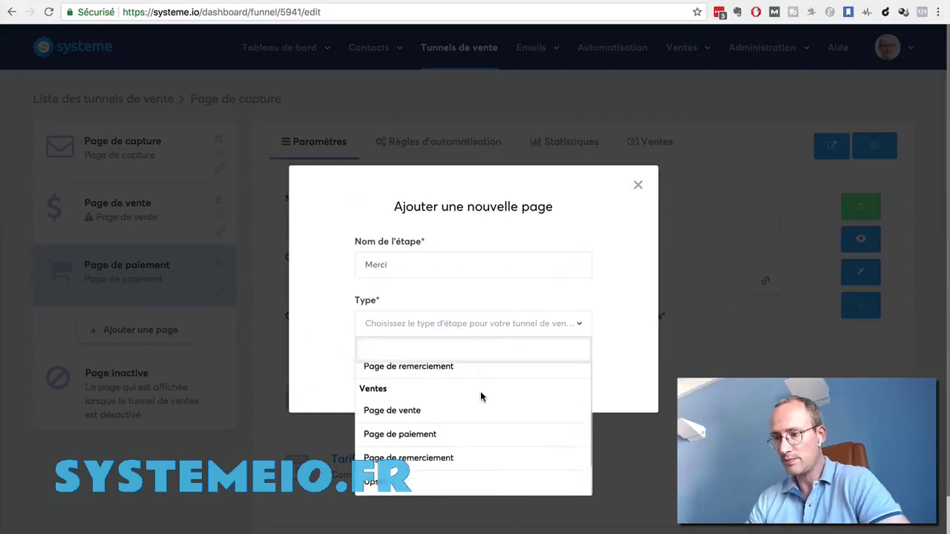
pyautogui.scroll(-2, 481, 397)
pyautogui.click(428, 422)
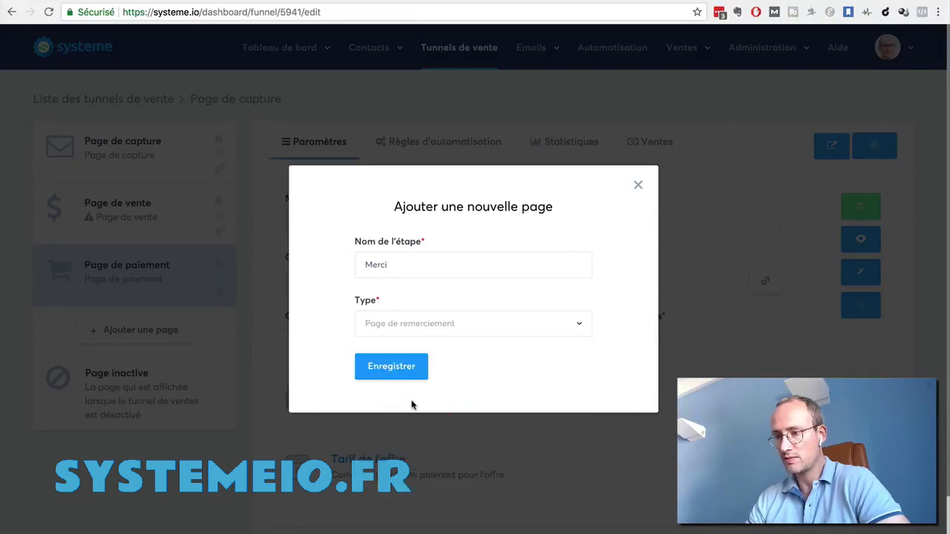
pyautogui.click(383, 371)
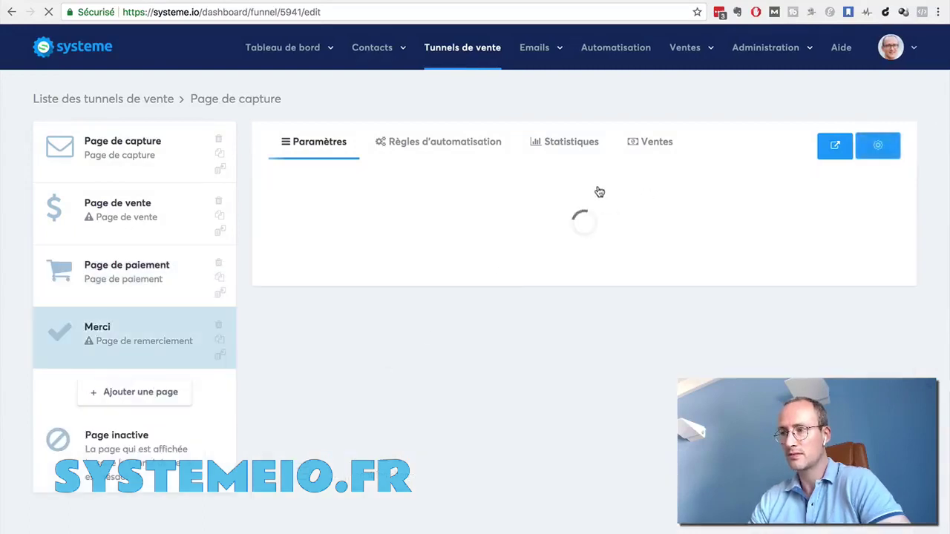
# Apply the "Page de remerciement avec récapitulatif de commande" template to the "Merci" step and save it
pyautogui.moveTo(564, 180)
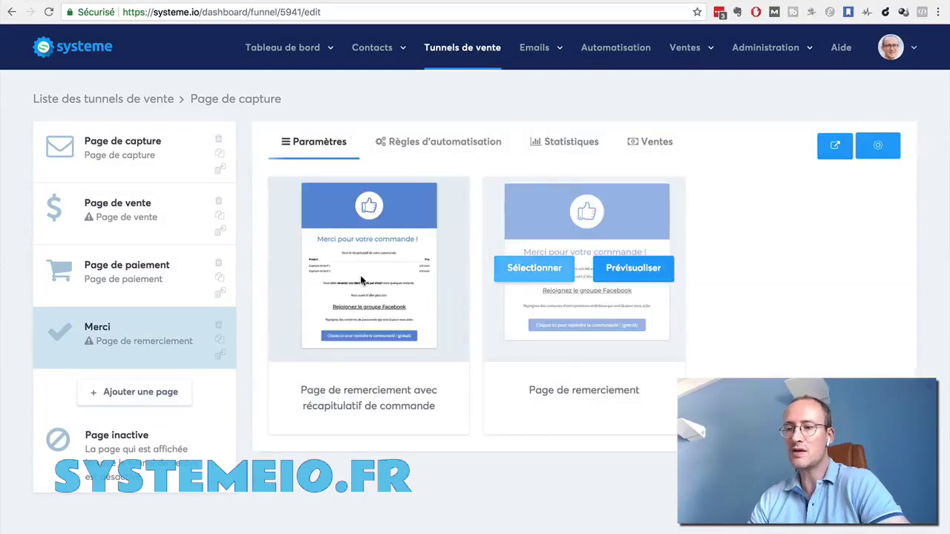
pyautogui.click(319, 269)
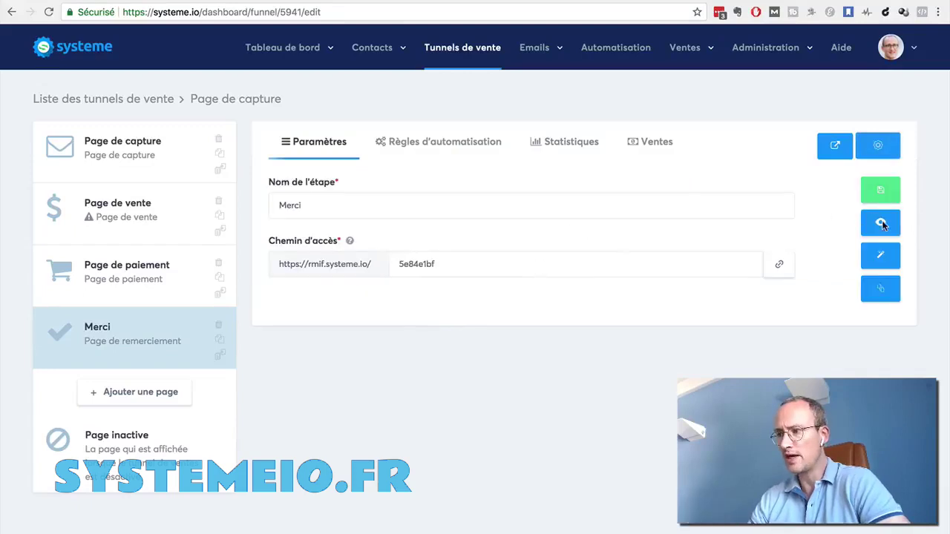
pyautogui.click(881, 193)
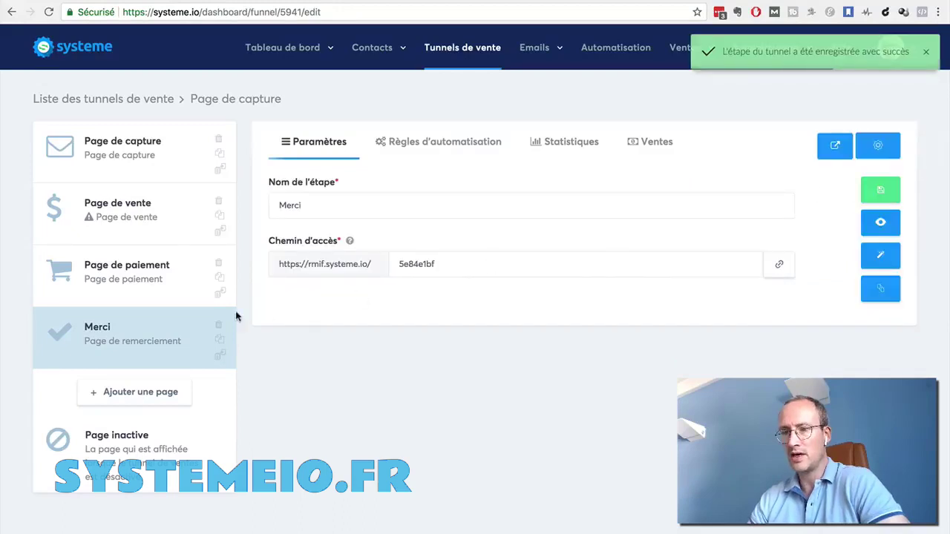
# Add a funnel step named "Upsell 1" of type "Upsell" and apply the "upsell" template to it
pyautogui.click(116, 395)
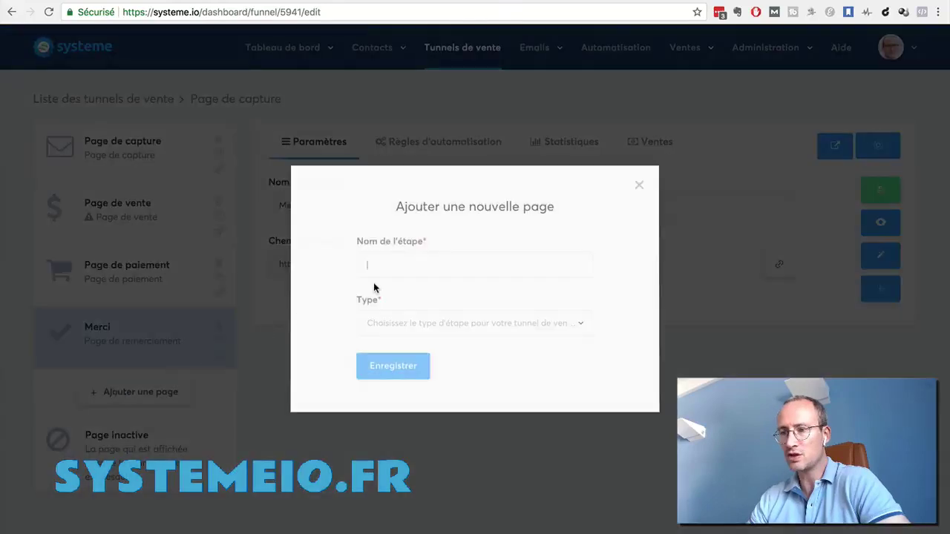
pyautogui.write('Upsell 1')
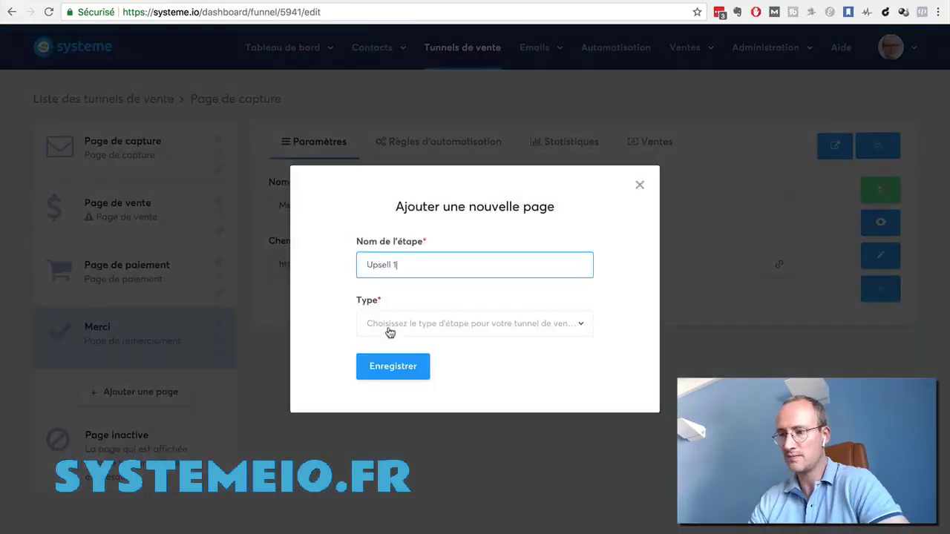
pyautogui.click(475, 329)
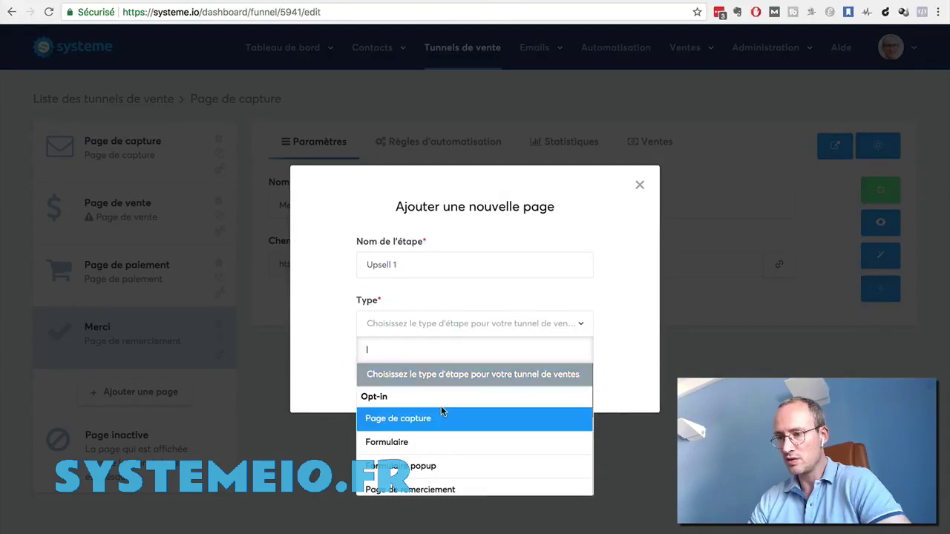
pyautogui.scroll(-5, 443, 410)
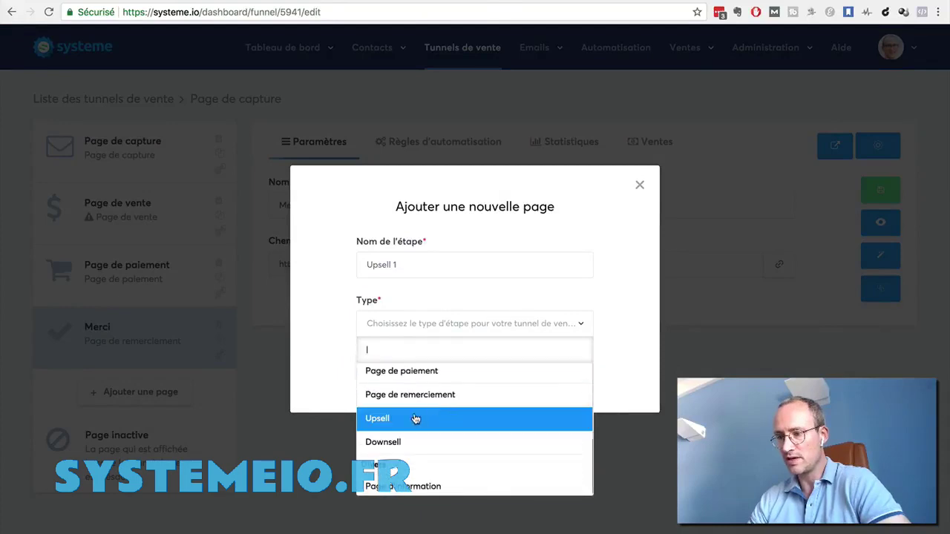
pyautogui.click(415, 418)
pyautogui.click(382, 368)
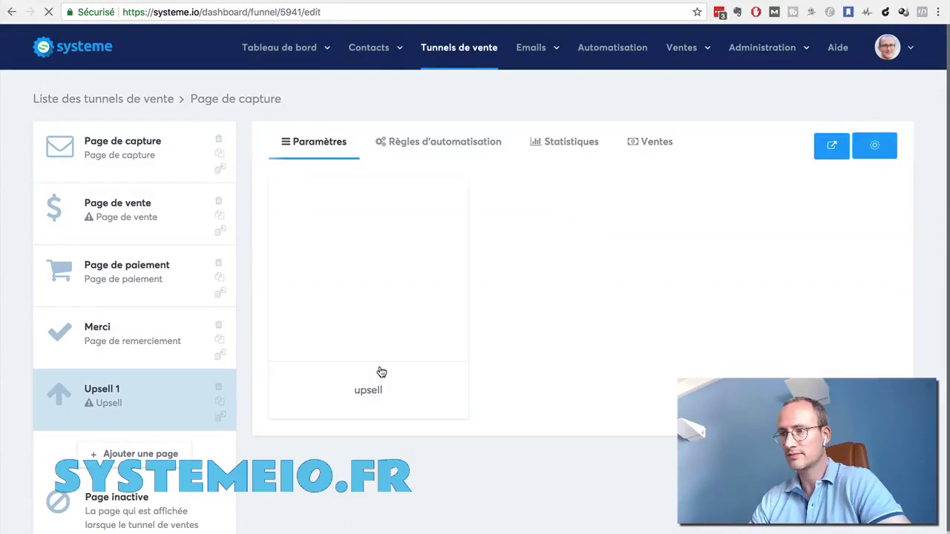
pyautogui.moveTo(349, 260)
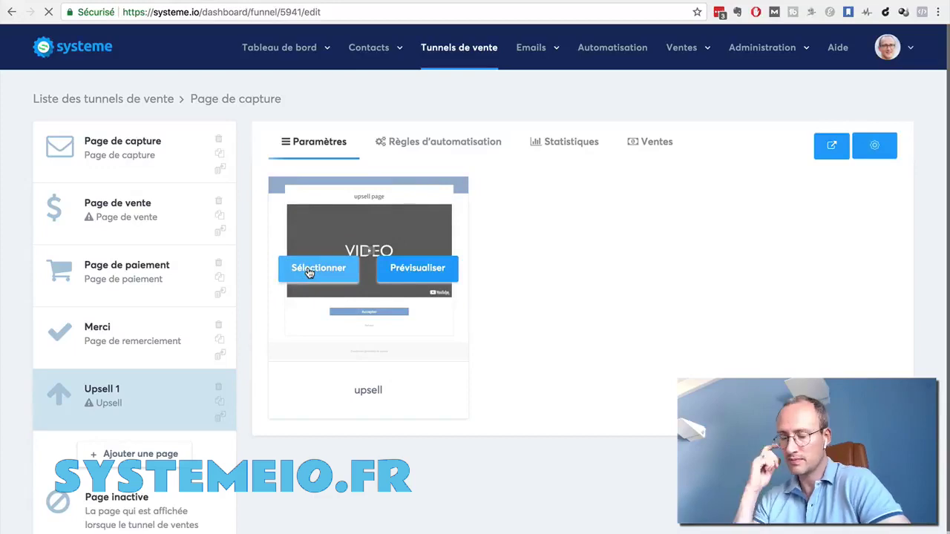
pyautogui.click(309, 272)
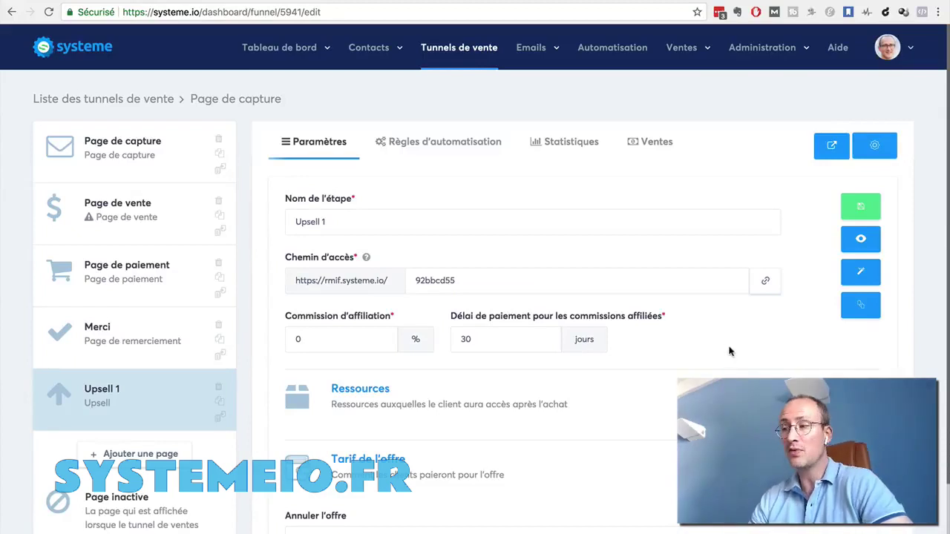
# Preview the "Upsell 1" page from its heading to the accept and refuse options, and return to the funnel
pyautogui.click(861, 247)
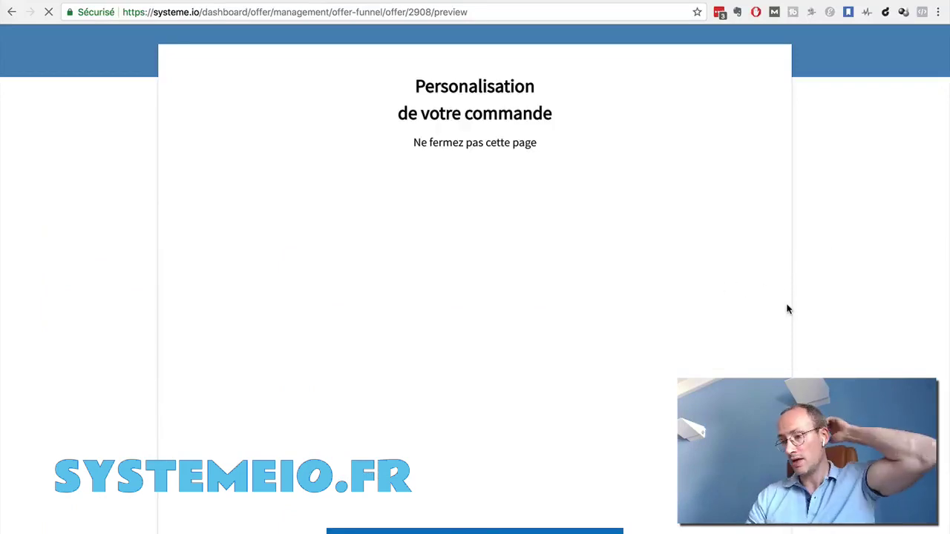
pyautogui.scroll(-4, 788, 309)
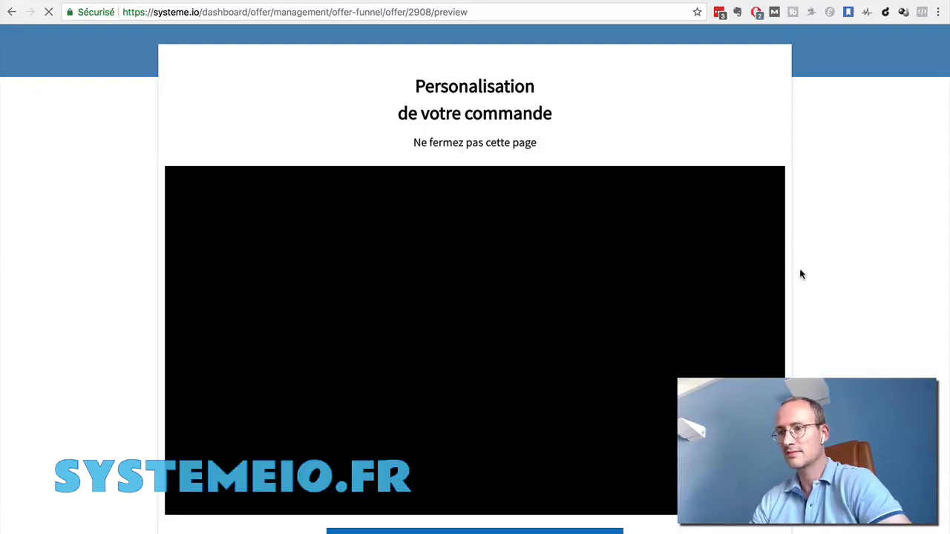
pyautogui.scroll(-3, 800, 275)
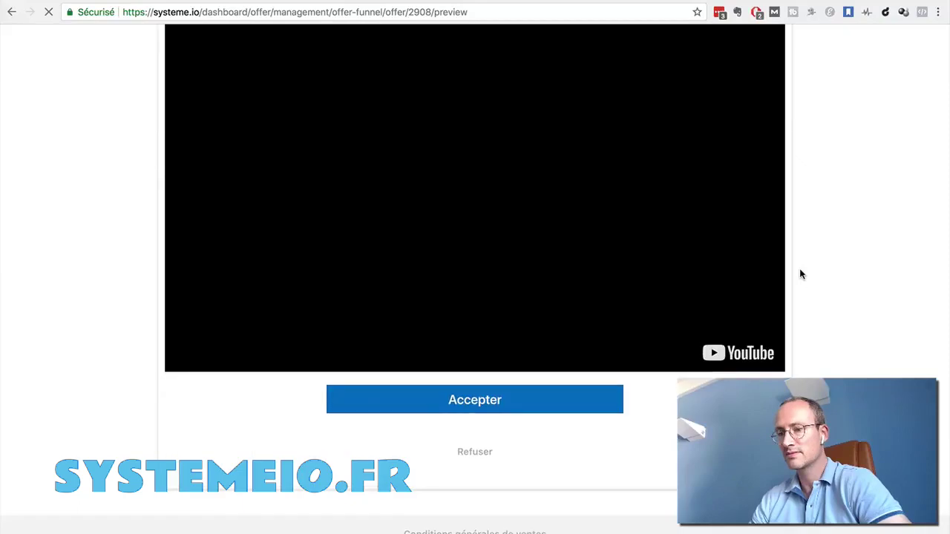
pyautogui.scroll(3, 801, 275)
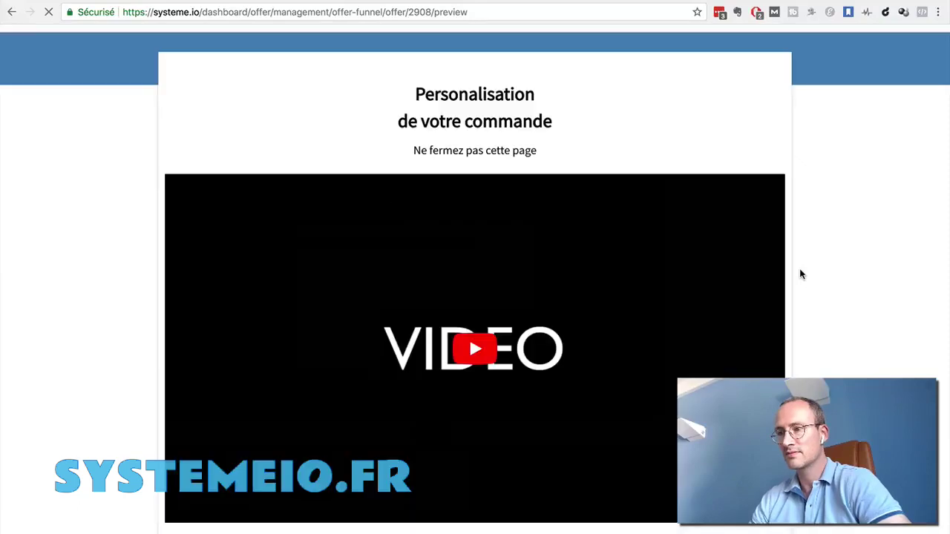
pyautogui.scroll(-3, 800, 274)
pyautogui.scroll(3, 801, 275)
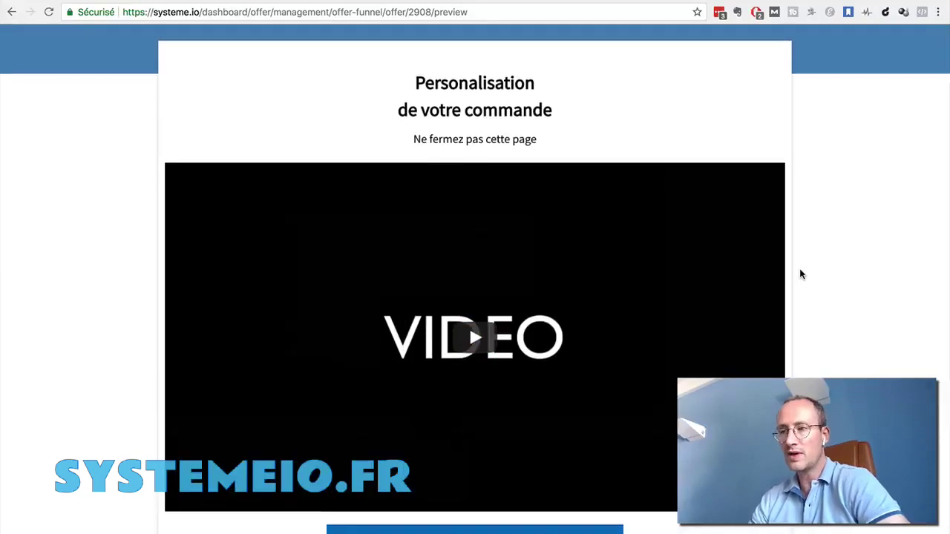
pyautogui.scroll(-3, 800, 275)
pyautogui.scroll(2, 800, 275)
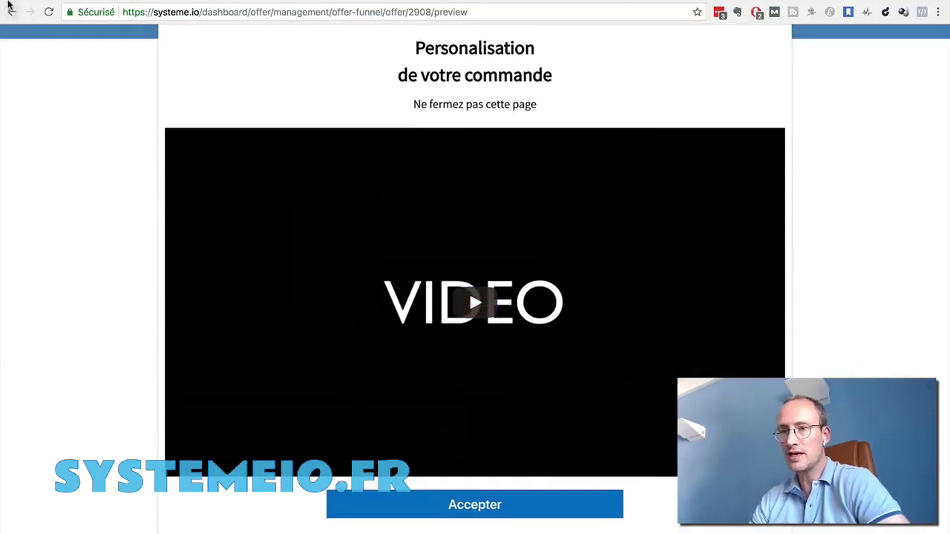
pyautogui.click(11, 12)
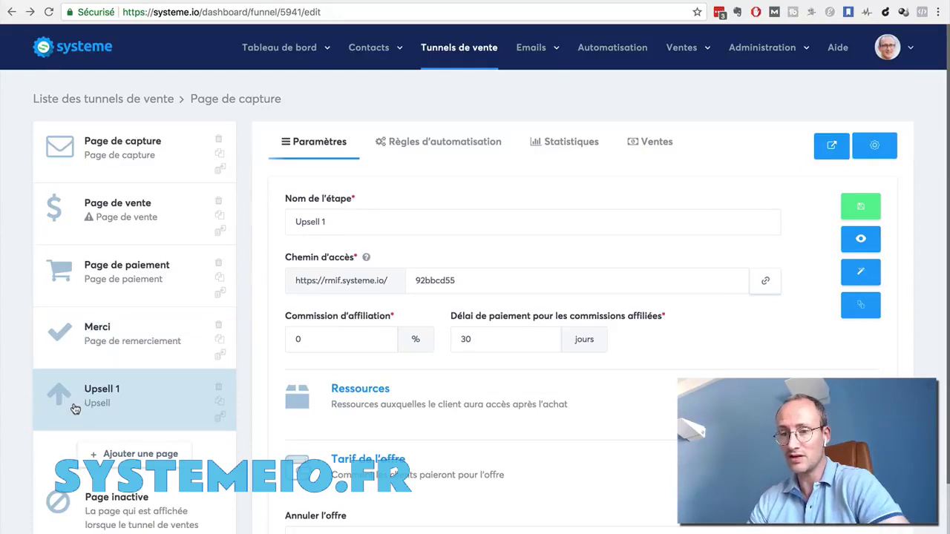
# Move the "Upsell 1" step between "Page de paiement" and "Merci" in the funnel order
pyautogui.moveTo(77, 407); pyautogui.dragTo(80, 335)
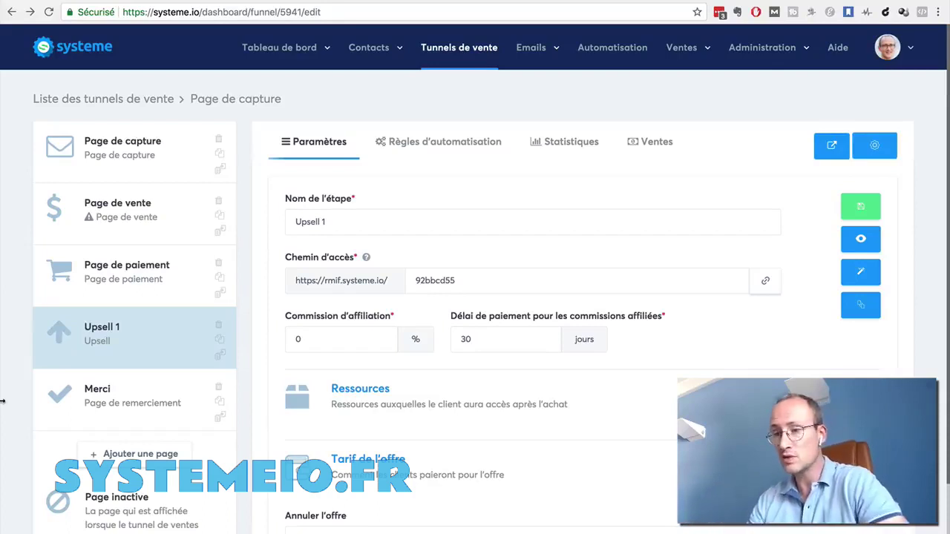
pyautogui.scroll(-1, 564, 324)
pyautogui.scroll(1, 564, 314)
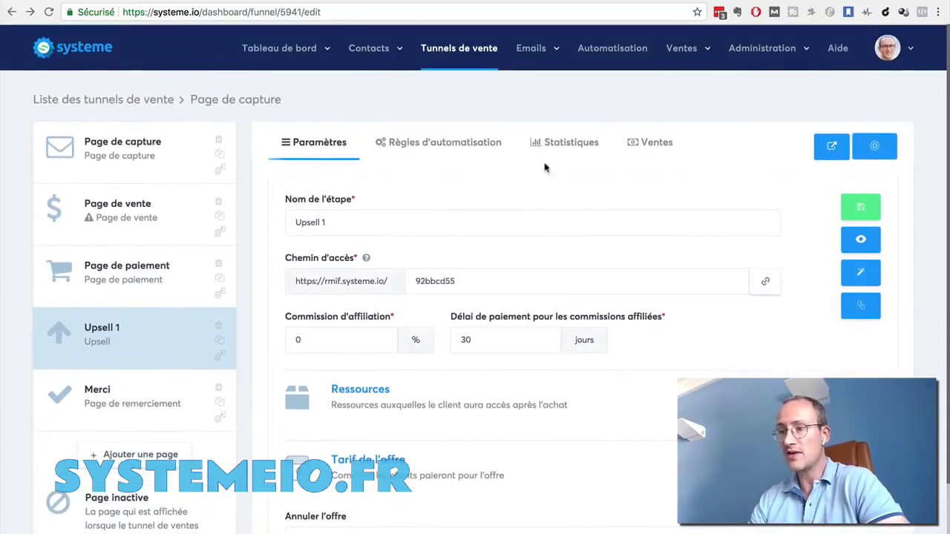
# Review the funnel's statistics and sales list, and open the automation rules
pyautogui.click(560, 148)
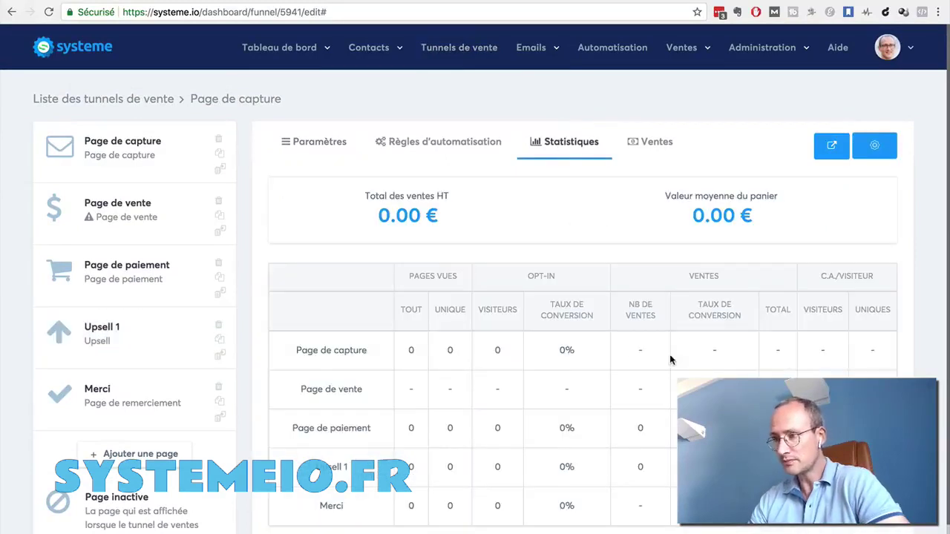
pyautogui.click(647, 144)
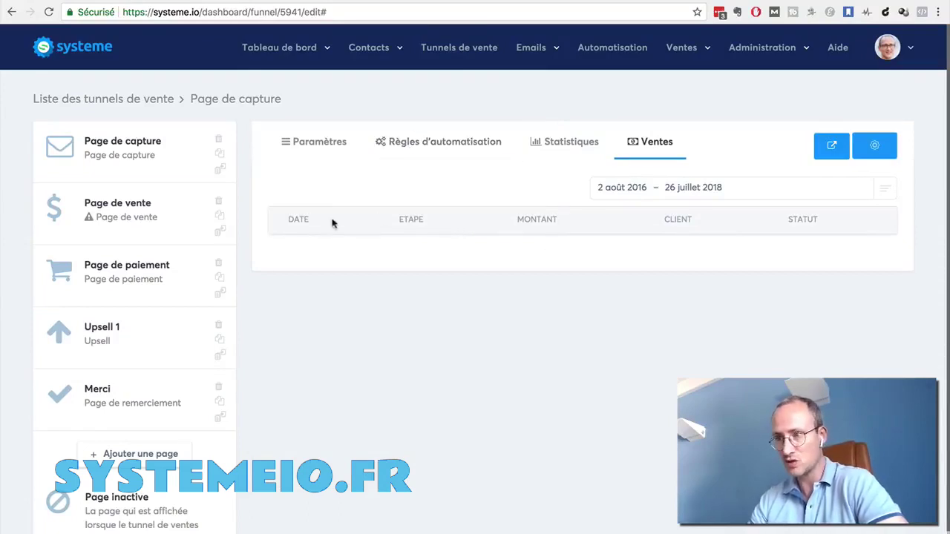
pyautogui.click(559, 146)
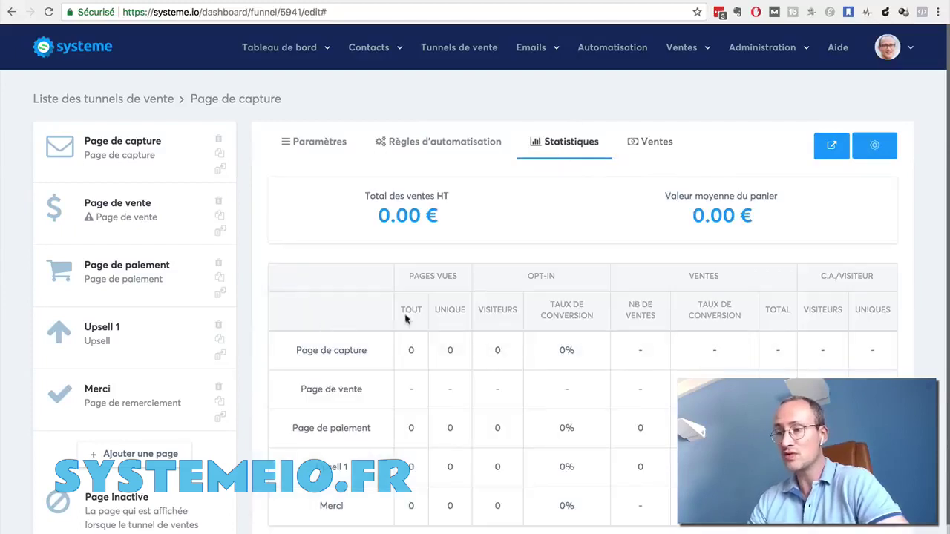
pyautogui.click(649, 152)
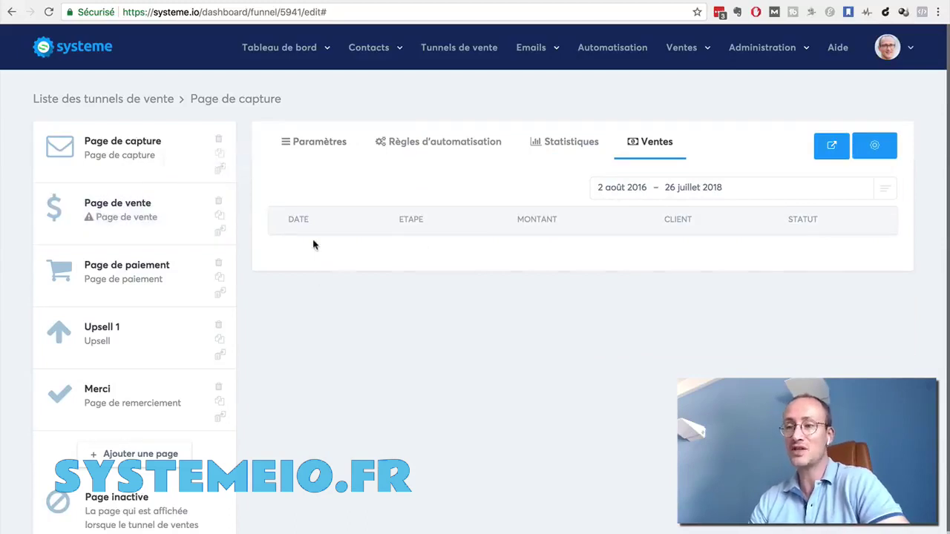
pyautogui.click(410, 145)
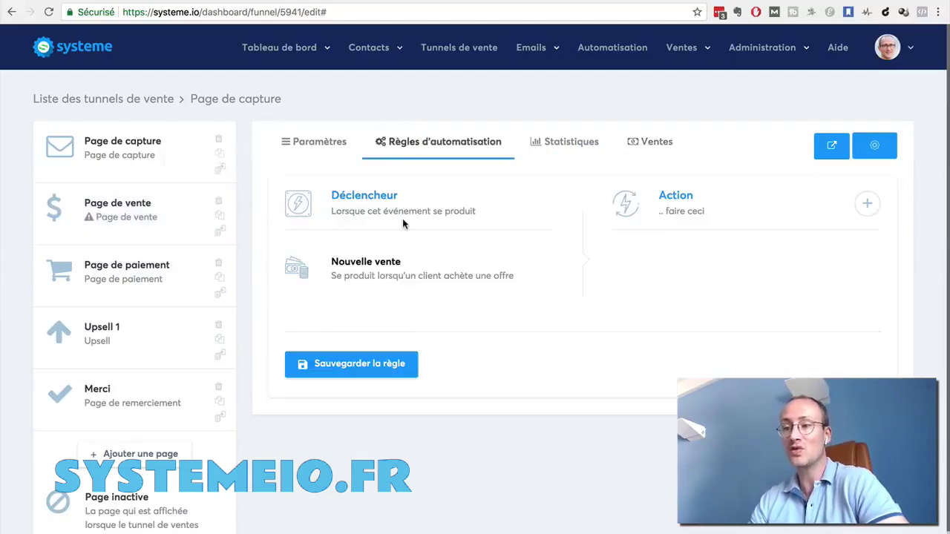